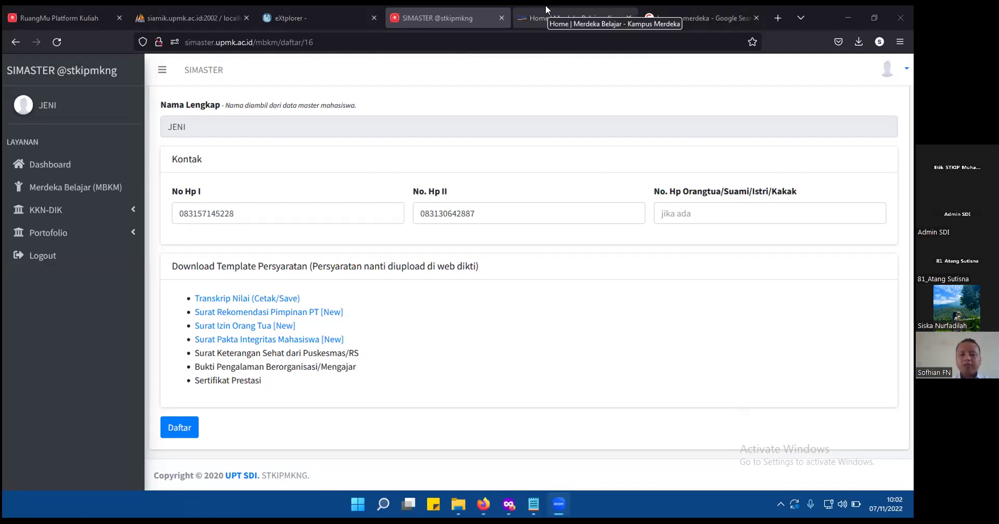
{"action": "left_click", "coordinate": [671, 5]}
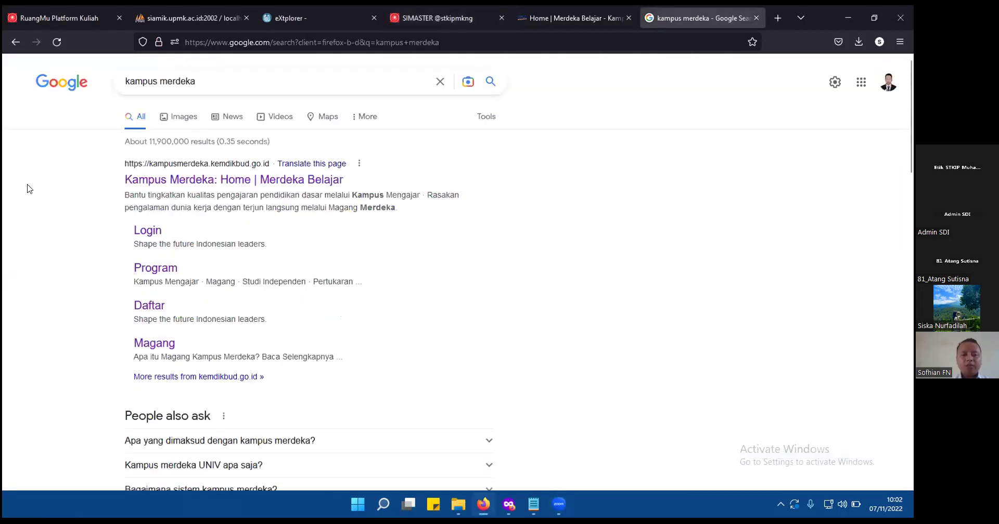
{"action": "key", "text": "ctrl+plus"}
{"action": "scroll", "coordinate": [29, 189], "scroll_direction": "up", "scroll_amount": 1}
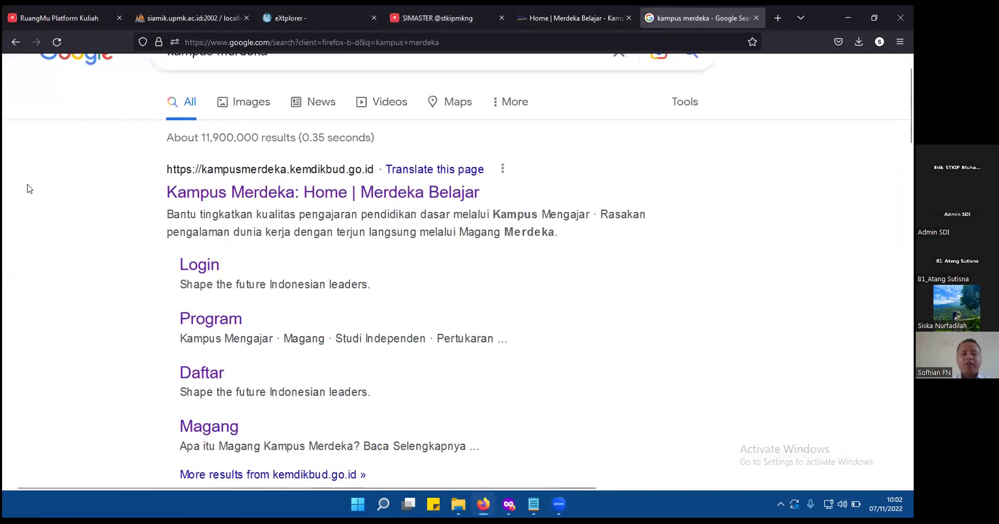
{"action": "scroll", "coordinate": [29, 188], "scroll_direction": "up", "scroll_amount": 1}
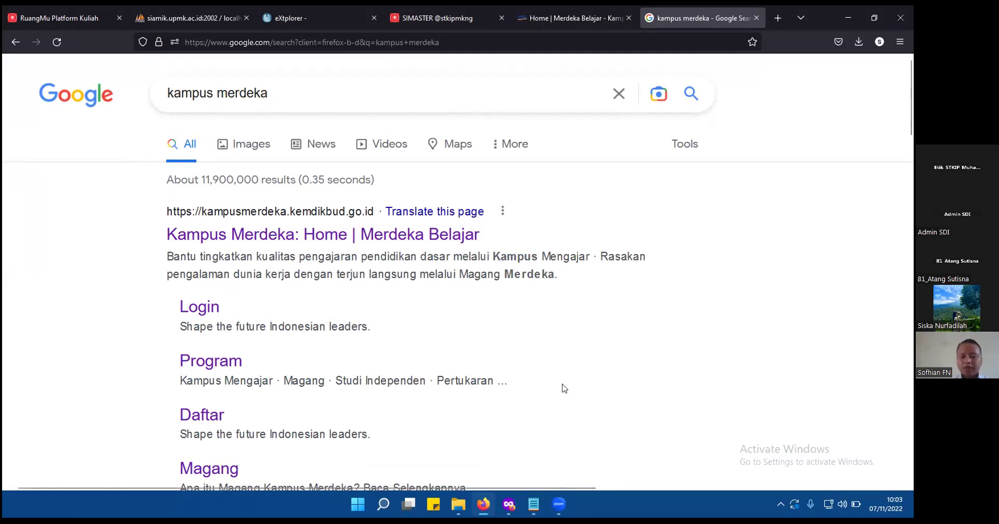
{"action": "left_click", "coordinate": [533, 504]}
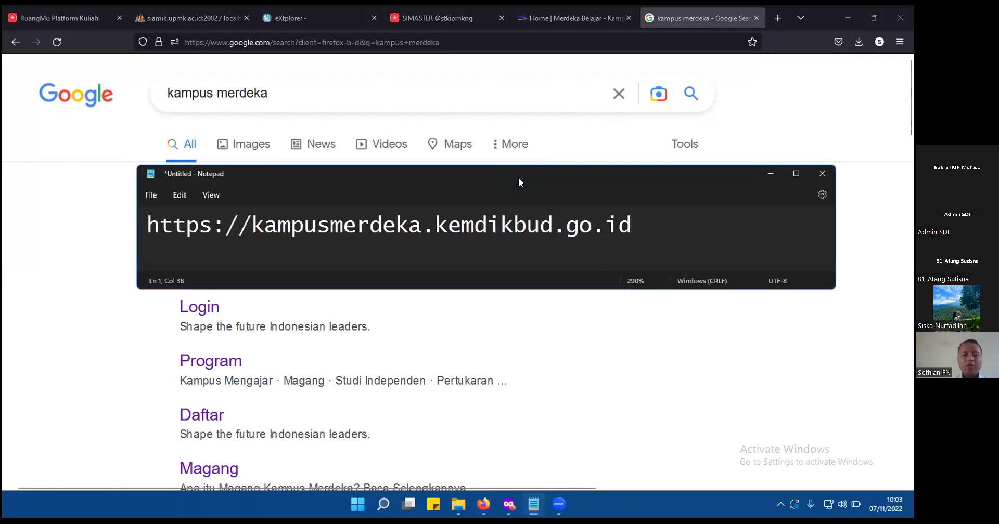
Move the Notepad note lower, then send it behind Firefox and return to SIMASTER.
{"action": "left_click_drag", "start_coordinate": [518, 182], "coordinate": [517, 256]}
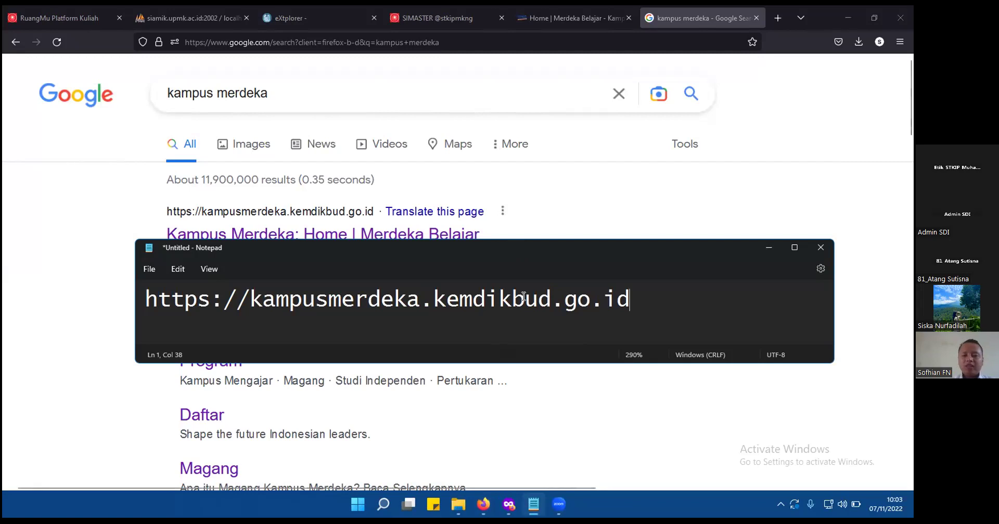
{"action": "left_click", "coordinate": [569, 217]}
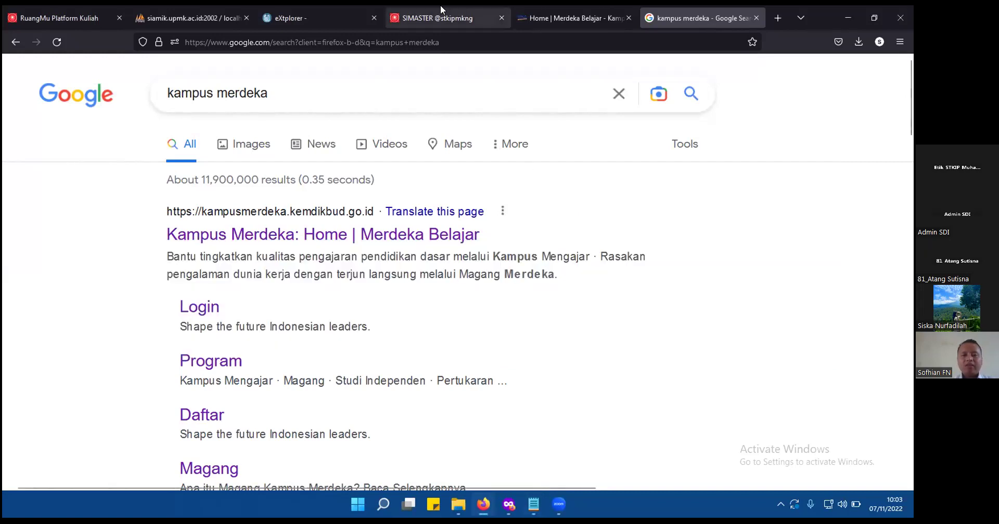
{"action": "left_click", "coordinate": [440, 6]}
Go from the SIMASTER Dashboard to the Merdeka Belajar (MBKM) page listing the 2022 Magang/Praktik Kerja activity.
{"action": "left_click", "coordinate": [55, 162]}
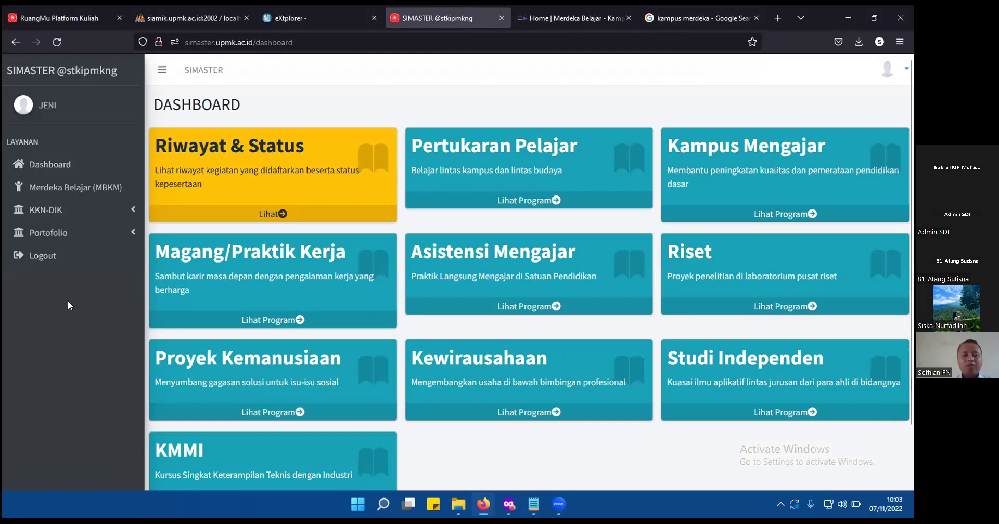
{"action": "key", "text": "ctrl+plus"}
{"action": "key", "text": "ctrl+plus"}
{"action": "key", "text": "ctrl+plus"}
{"action": "key", "text": "ctrl+plus"}
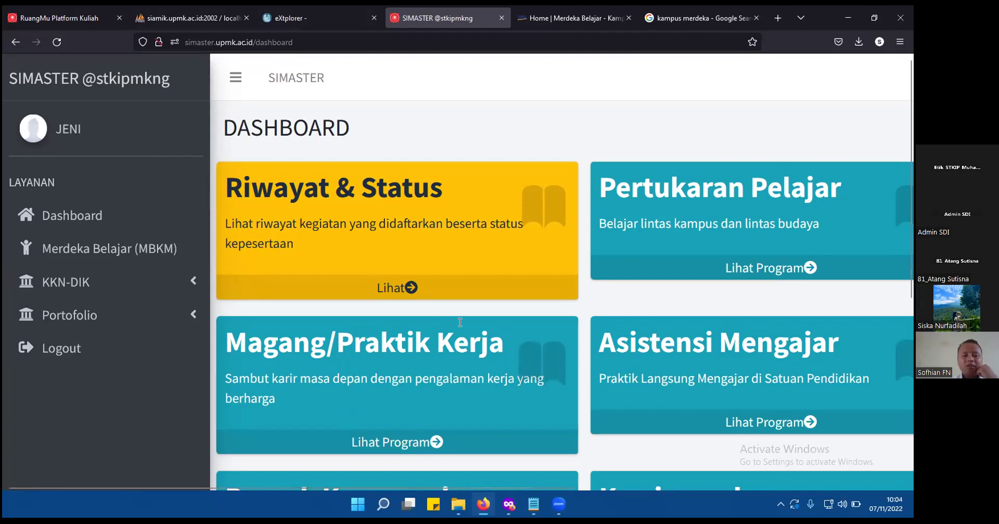
{"action": "key", "text": "ctrl+minus"}
{"action": "key", "text": "ctrl+minus"}
{"action": "key", "text": "ctrl+minus"}
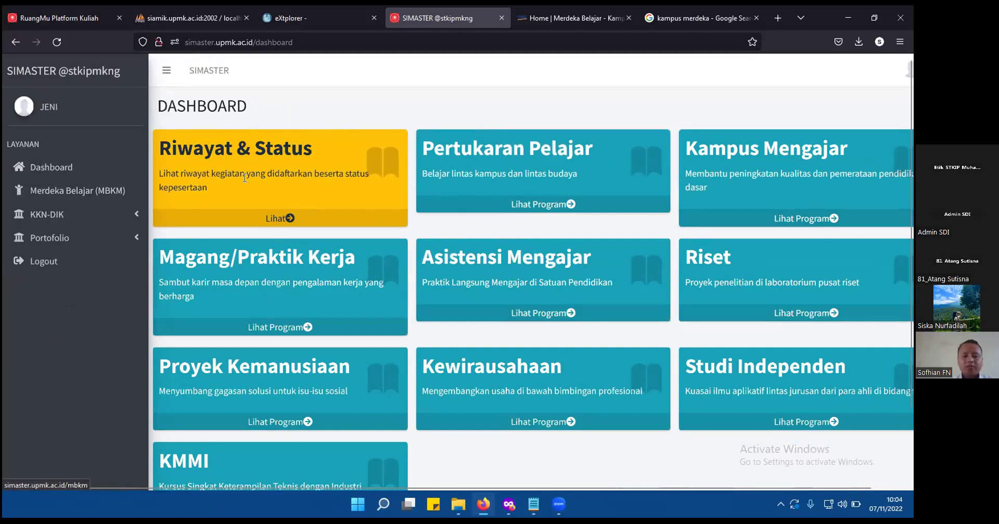
{"action": "left_click", "coordinate": [119, 190]}
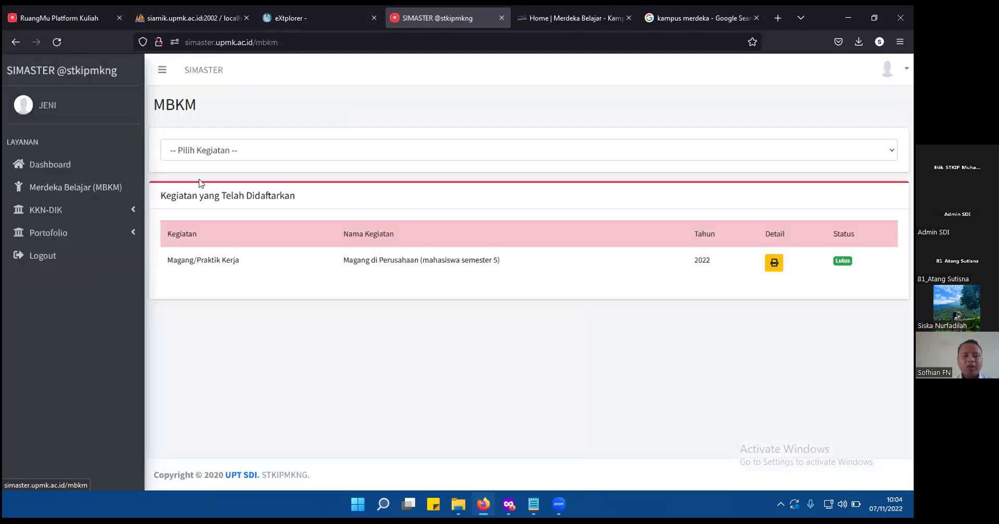
Choose Kampus Mengajar in Pilih Kegiatan and view Angkatan 5 details: SD/SMP, 4 Bulan, 2022-11-01 to 2022-11-13.
{"action": "left_click", "coordinate": [299, 152]}
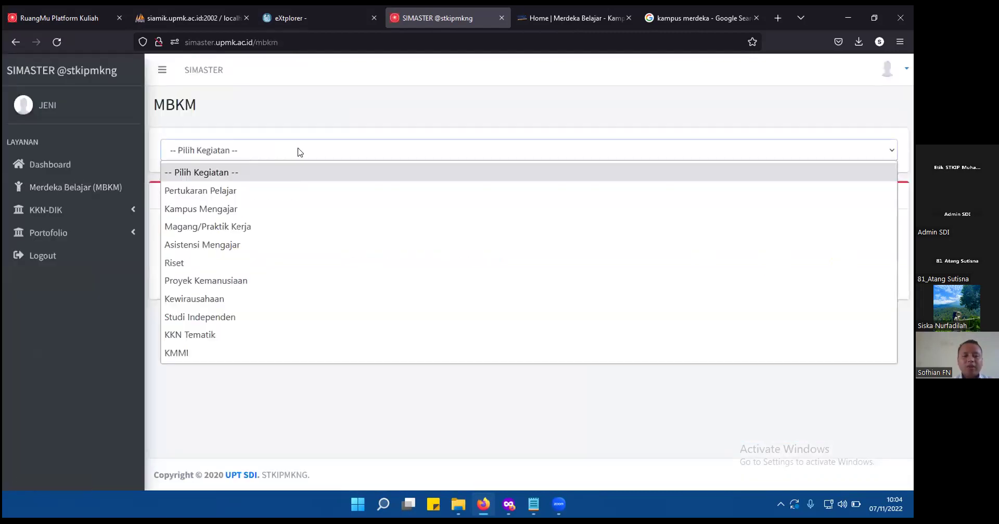
{"action": "left_click", "coordinate": [299, 209]}
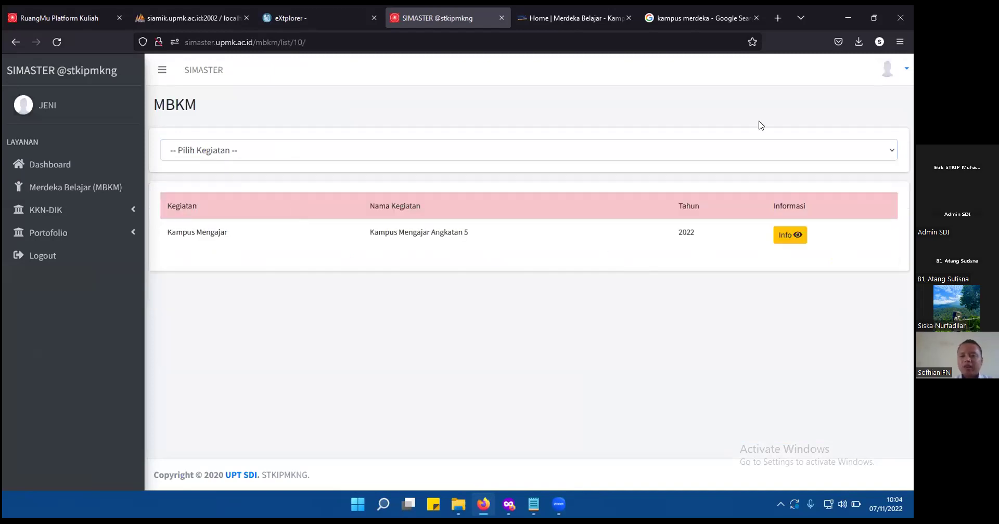
{"action": "scroll", "coordinate": [796, 241], "scroll_direction": "up", "scroll_amount": 5, "text": "ctrl"}
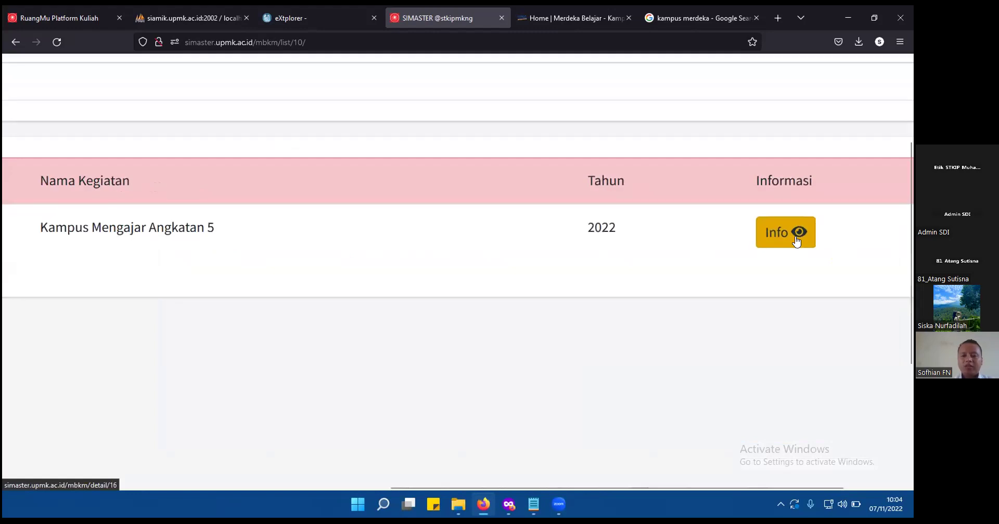
{"action": "left_click", "coordinate": [795, 238]}
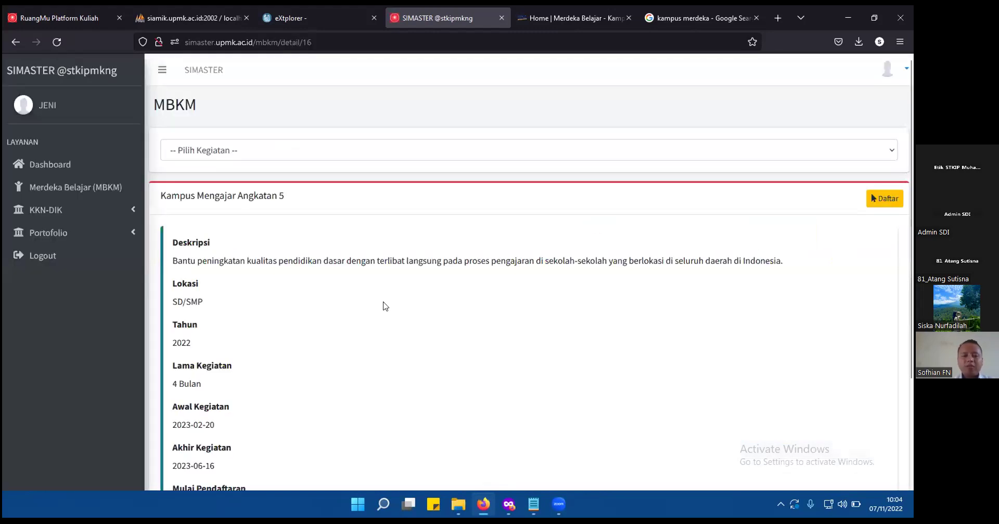
{"action": "scroll", "coordinate": [385, 307], "scroll_direction": "up", "scroll_amount": 4, "text": "ctrl"}
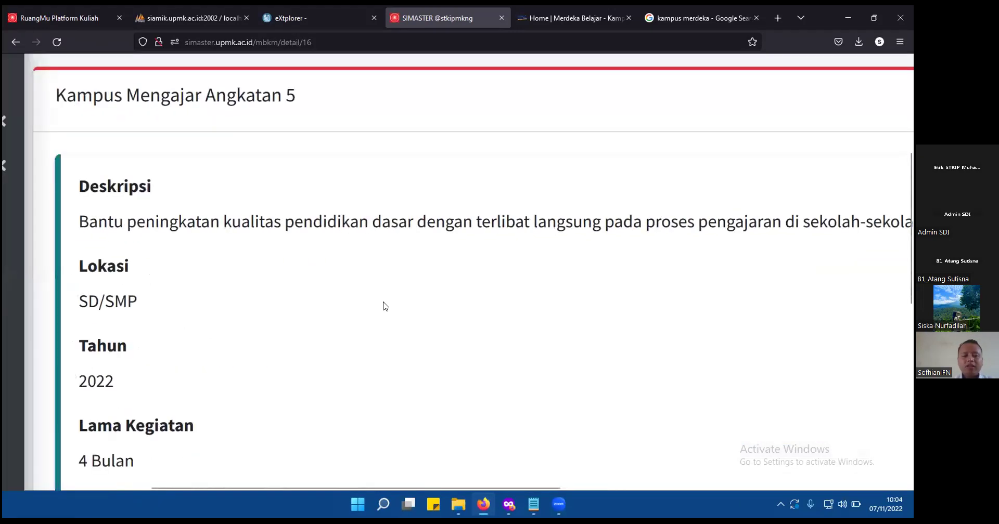
{"action": "scroll", "coordinate": [385, 307], "scroll_direction": "down", "scroll_amount": 5}
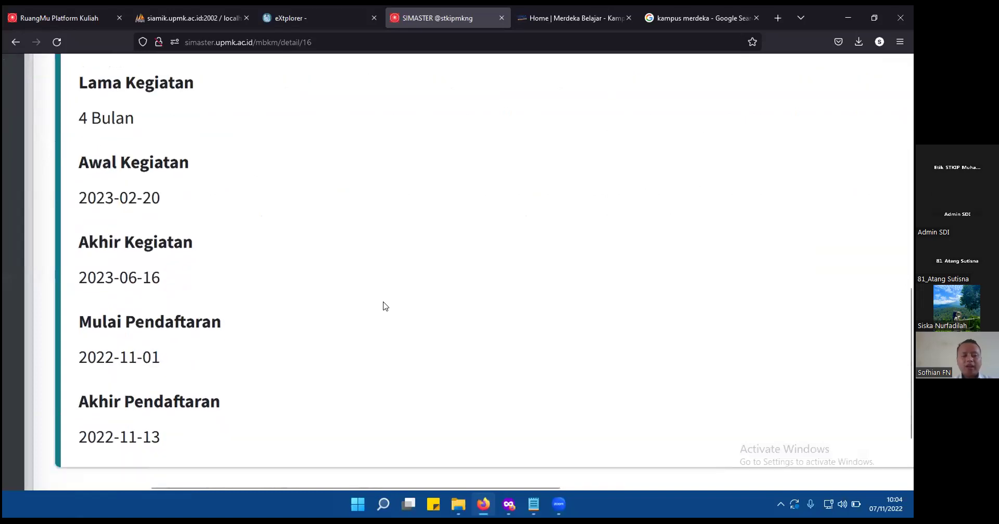
{"action": "scroll", "coordinate": [385, 307], "scroll_direction": "down", "scroll_amount": 1}
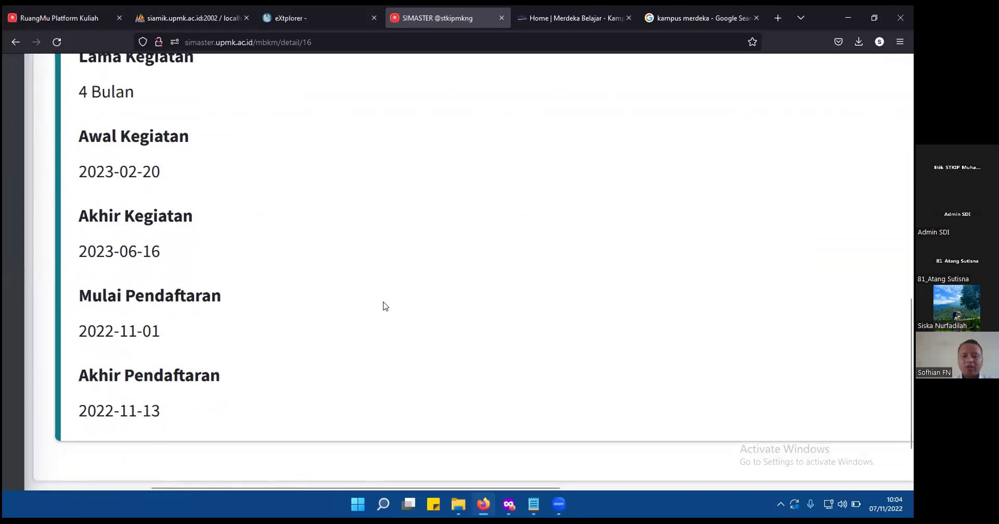
{"action": "scroll", "coordinate": [385, 306], "scroll_direction": "up", "scroll_amount": 6}
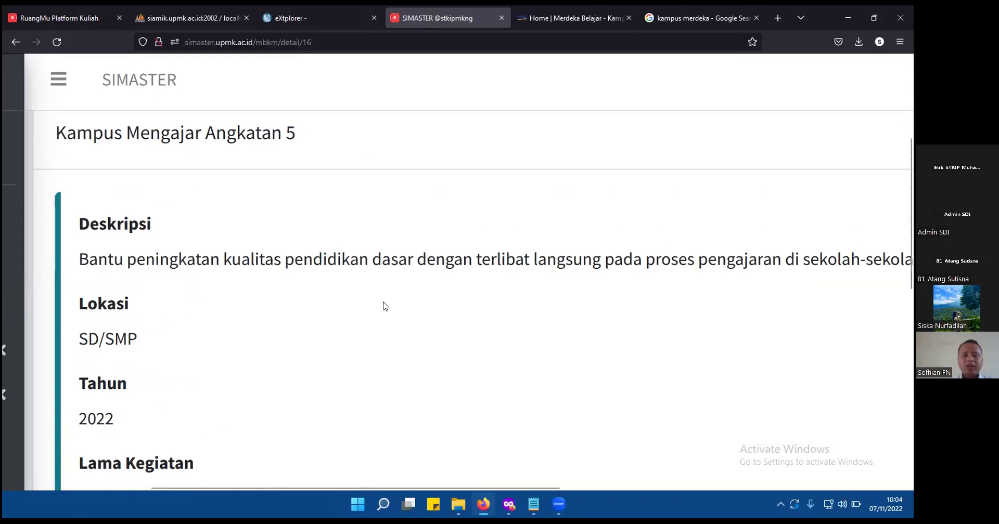
{"action": "scroll", "coordinate": [385, 307], "scroll_direction": "down", "scroll_amount": 5}
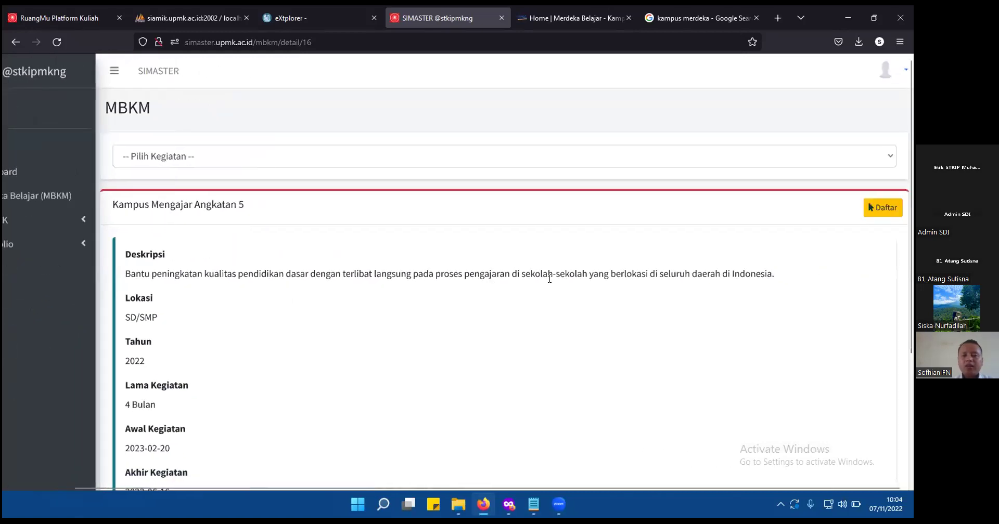
Start the Kampus Mengajar Angkatan 5 registration and review the seven Download Template Persyaratan files.
{"action": "left_click", "coordinate": [884, 207]}
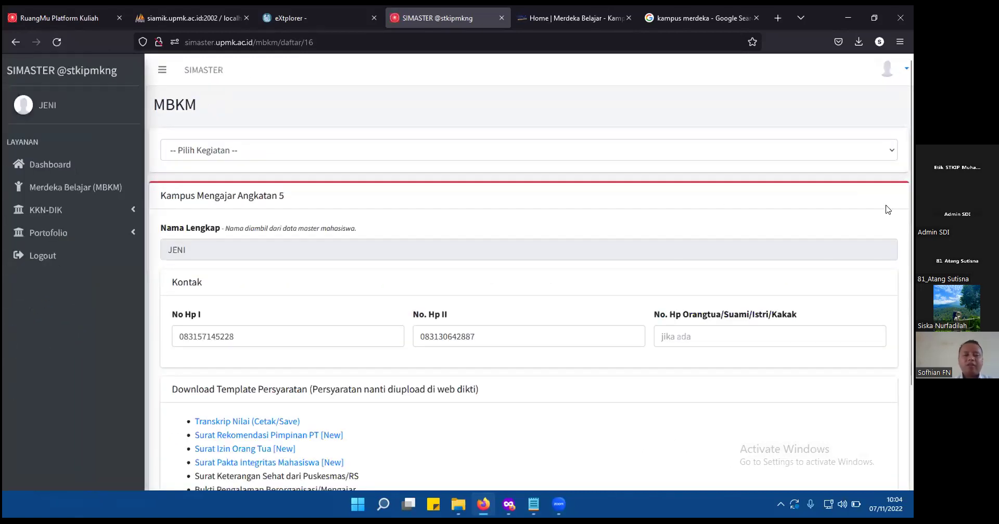
{"action": "scroll", "coordinate": [242, 299], "scroll_direction": "up", "scroll_amount": 3}
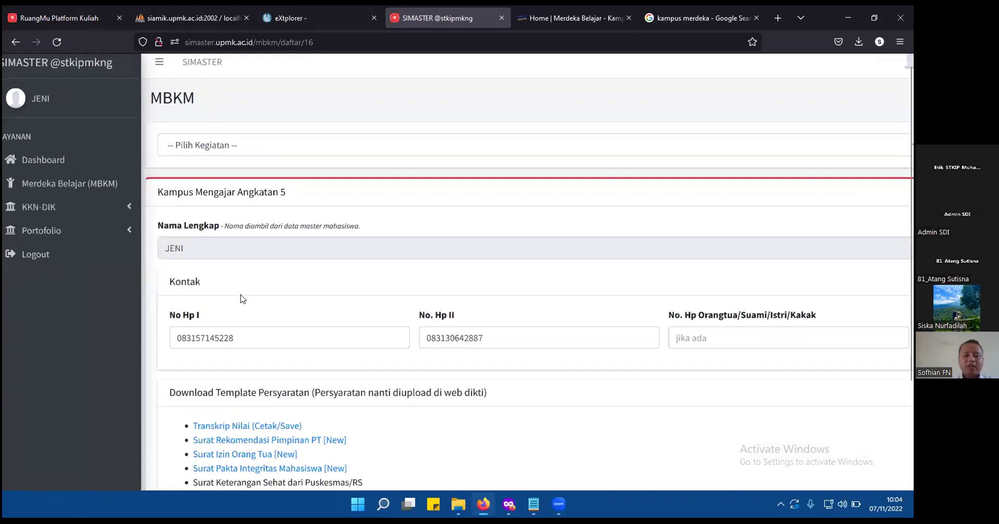
{"action": "scroll", "coordinate": [243, 299], "scroll_direction": "down", "scroll_amount": 3}
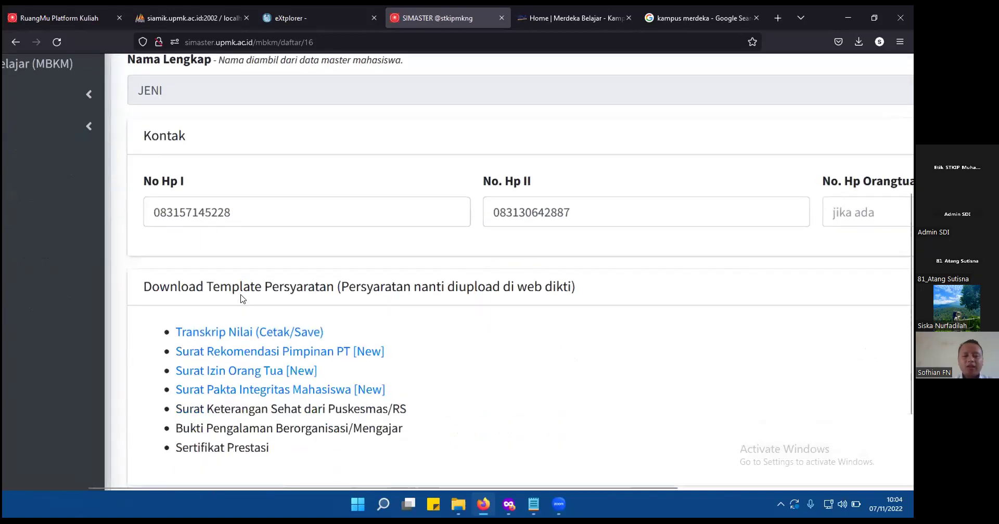
{"action": "scroll", "coordinate": [243, 299], "scroll_direction": "down", "scroll_amount": 2}
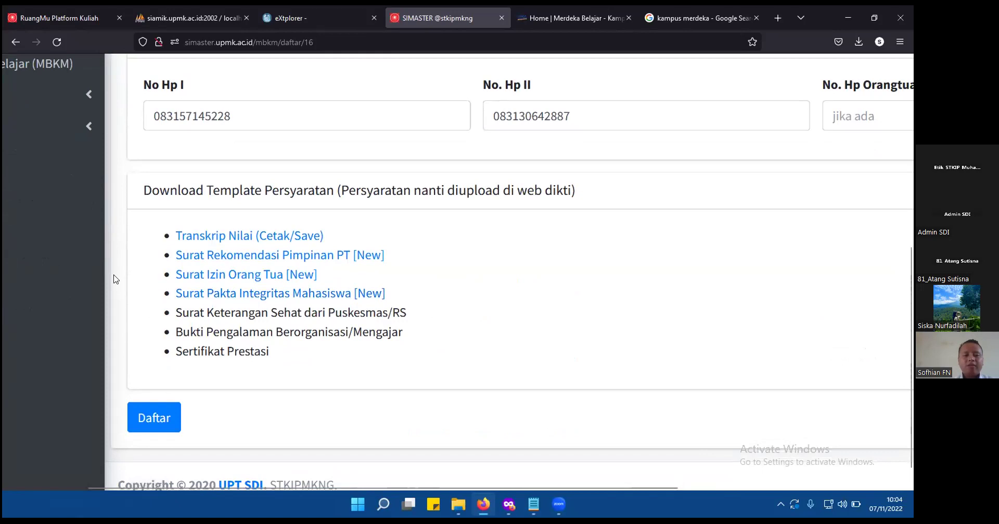
{"action": "scroll", "coordinate": [114, 279], "scroll_direction": "up", "scroll_amount": 1}
{"action": "scroll", "coordinate": [114, 280], "scroll_direction": "down", "scroll_amount": 1}
{"action": "scroll", "coordinate": [115, 279], "scroll_direction": "up", "scroll_amount": 1}
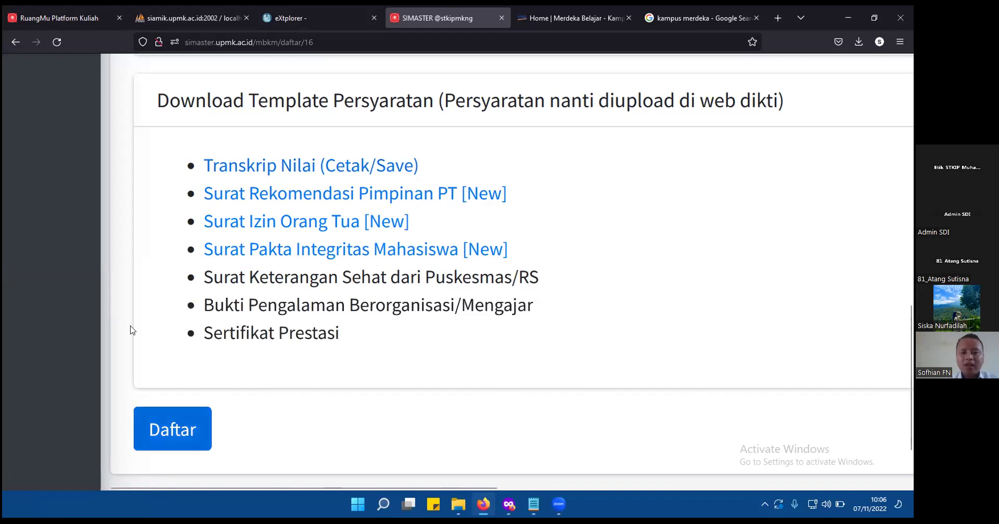
Print Transkrip Nilai (Cetak/Save) with Save to PDF as destination, then switch to the Kampus Merdeka tab.
{"action": "left_click", "coordinate": [356, 172]}
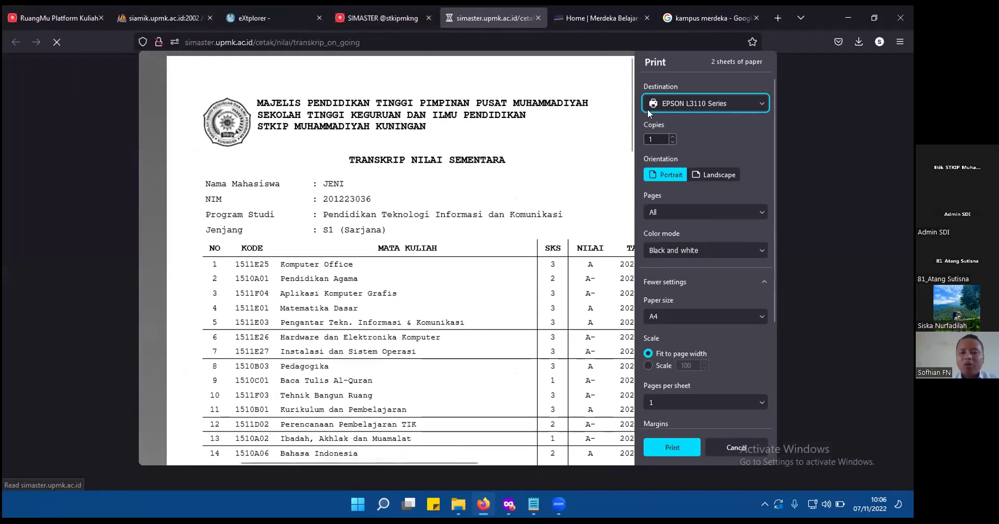
{"action": "left_click", "coordinate": [701, 104]}
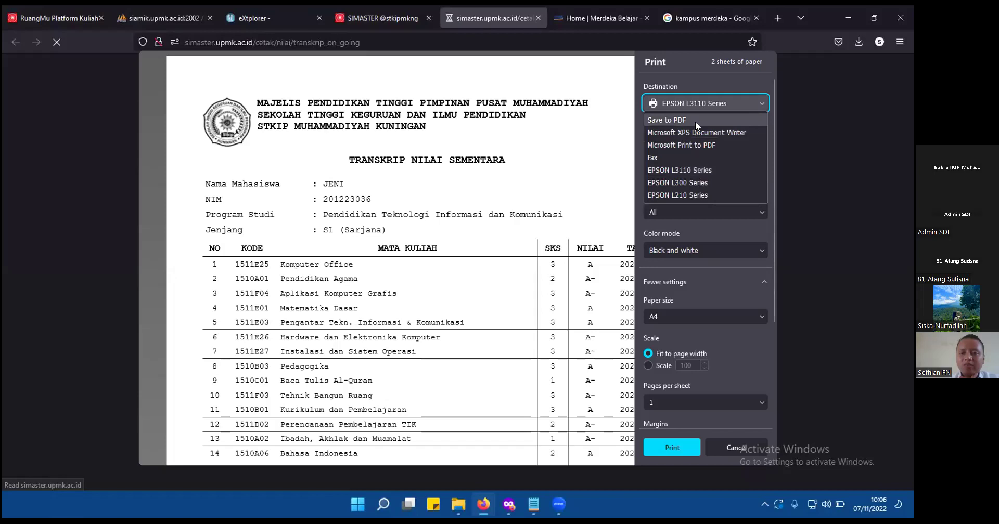
{"action": "left_click", "coordinate": [695, 120]}
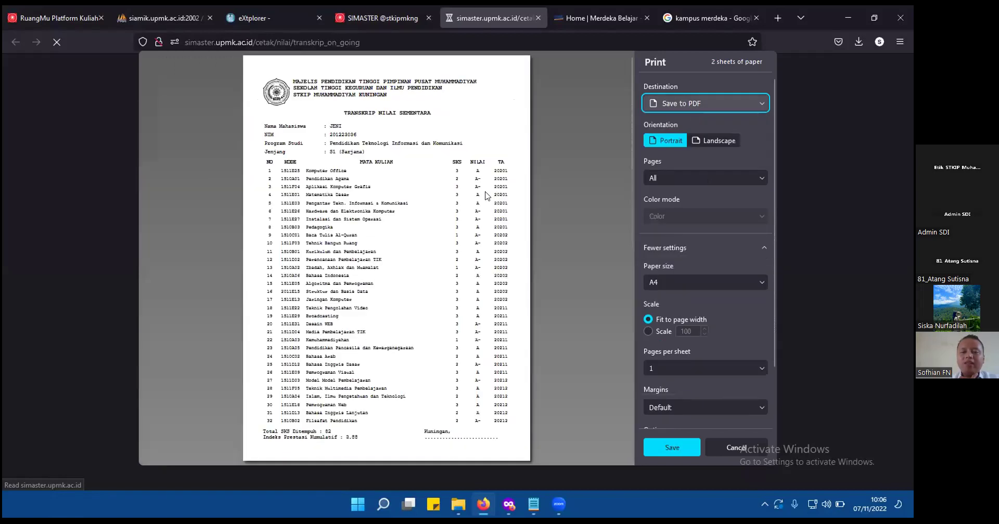
{"action": "scroll", "coordinate": [485, 196], "scroll_direction": "up", "scroll_amount": 5}
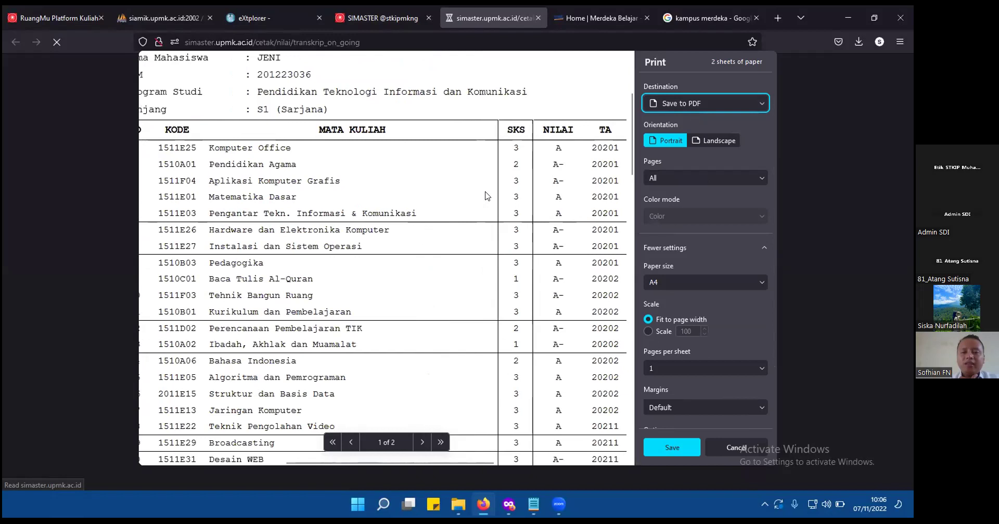
{"action": "scroll", "coordinate": [485, 196], "scroll_direction": "down", "scroll_amount": 3}
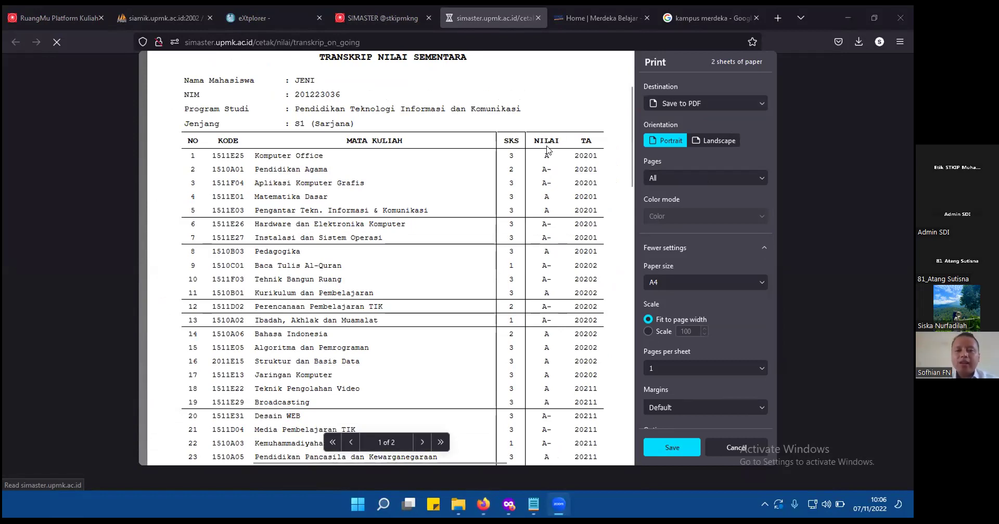
{"action": "left_click", "coordinate": [611, 10]}
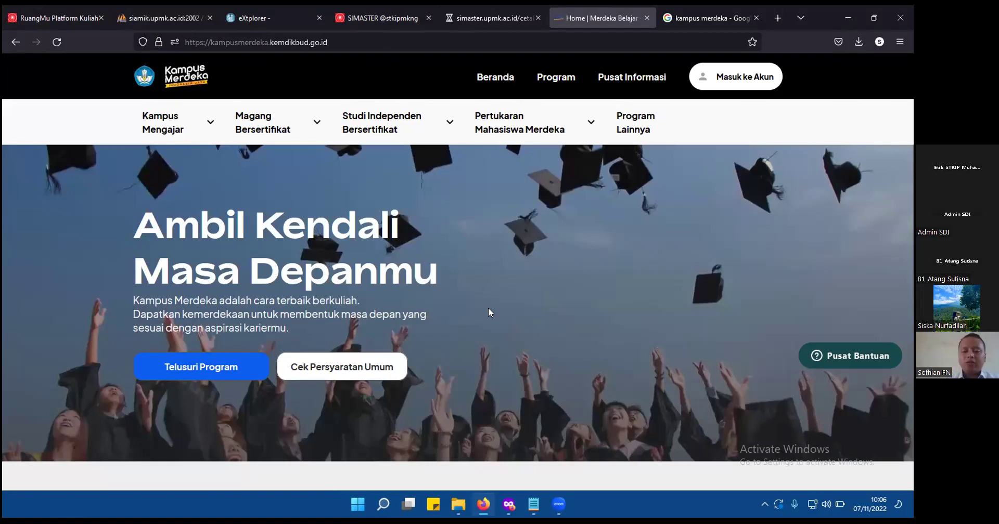
{"action": "left_click", "coordinate": [732, 77]}
{"action": "left_click", "coordinate": [403, 198]}
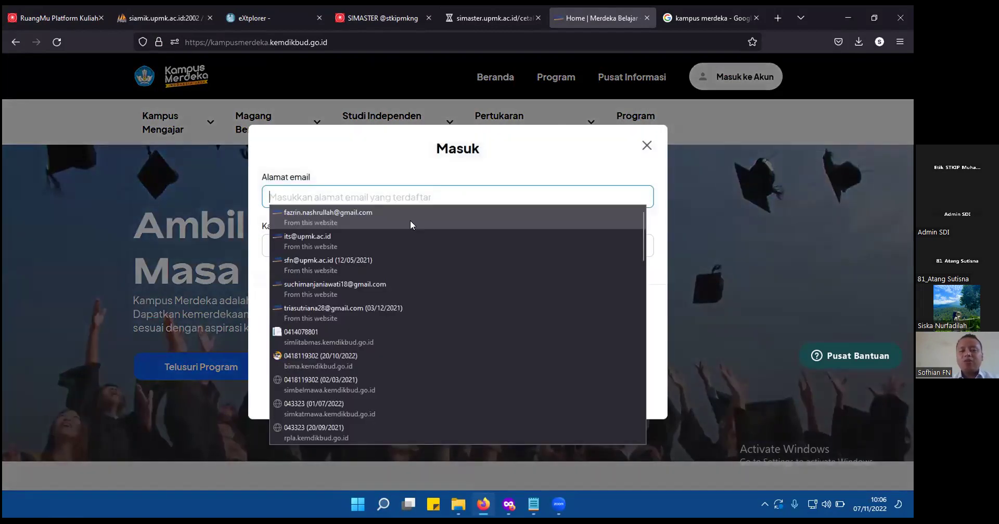
{"action": "left_click", "coordinate": [395, 192]}
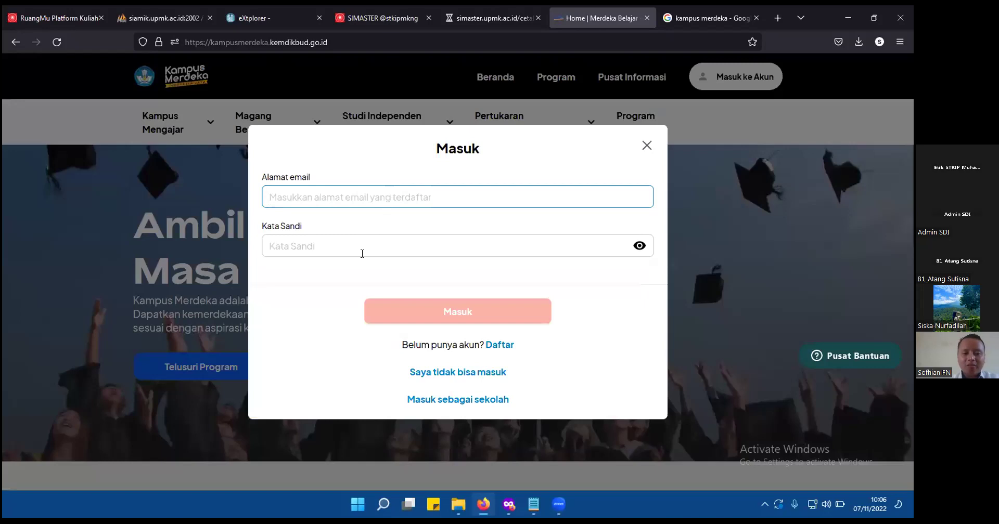
{"action": "left_click", "coordinate": [335, 307]}
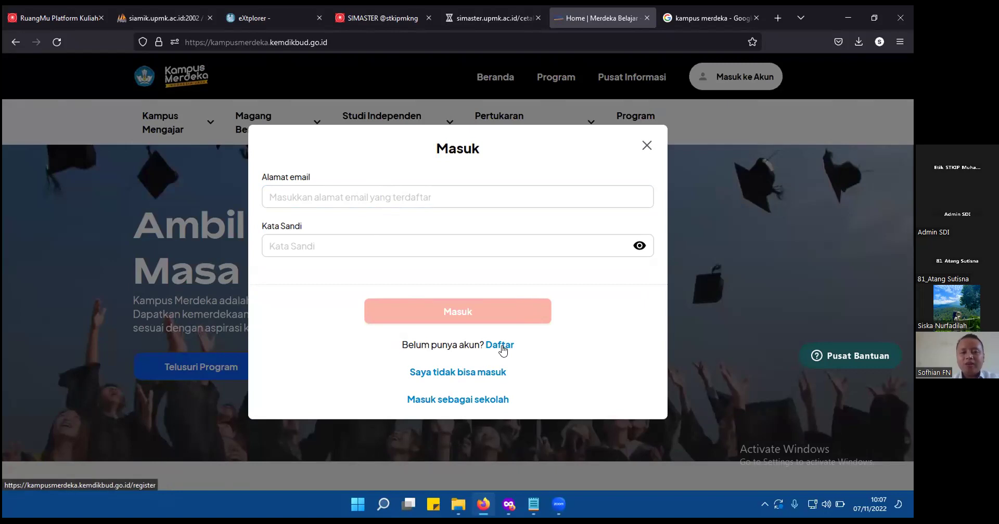
{"action": "left_click", "coordinate": [647, 147]}
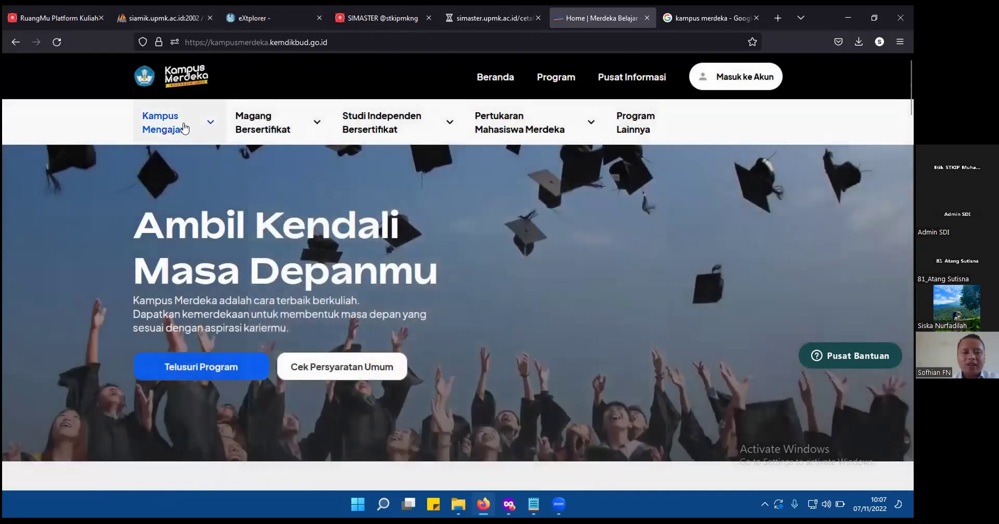
Show the Kampus Mengajar menu with Pendaftaran, Seleksi dan Penerimaan and Pelaksanaan Program links.
{"action": "left_click", "coordinate": [184, 127]}
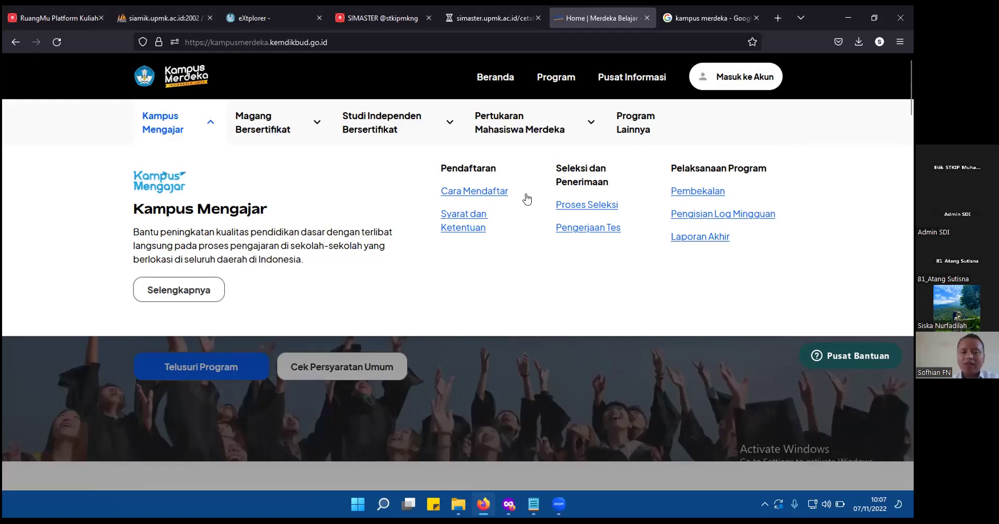
{"action": "scroll", "coordinate": [527, 197], "scroll_direction": "up", "scroll_amount": 3}
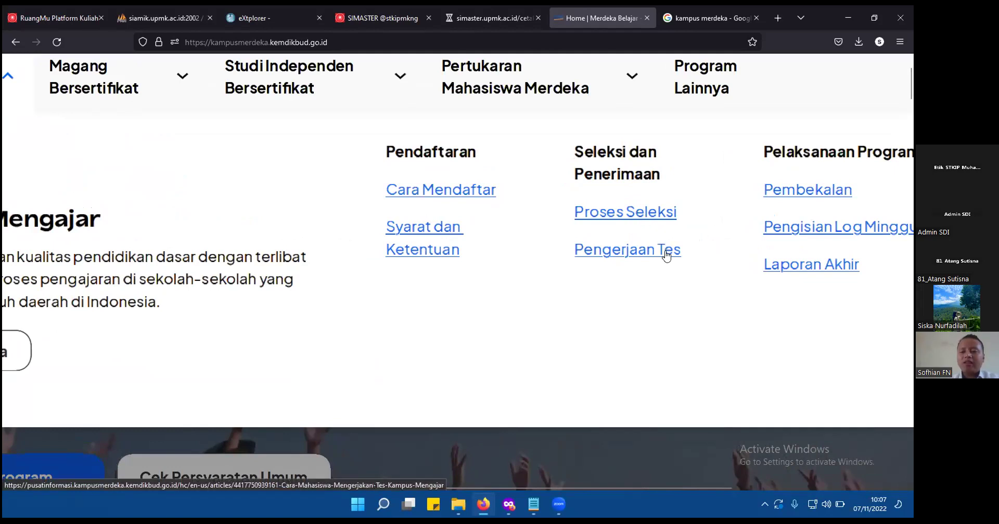
{"action": "scroll", "coordinate": [667, 255], "scroll_direction": "right", "scroll_amount": 3}
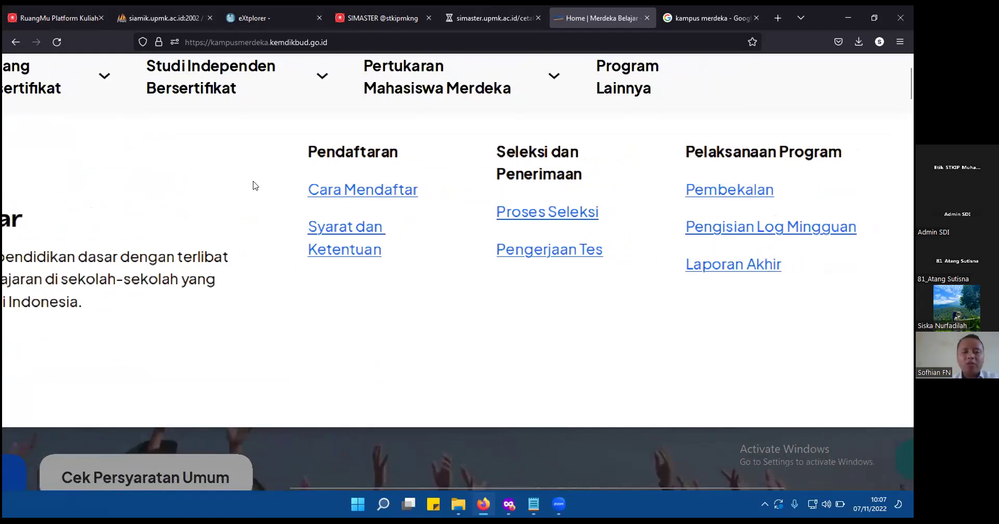
{"action": "key", "text": "ctrl+minus"}
{"action": "key", "text": "ctrl+minus"}
{"action": "key", "text": "ctrl+minus"}
{"action": "key", "text": "ctrl+minus"}
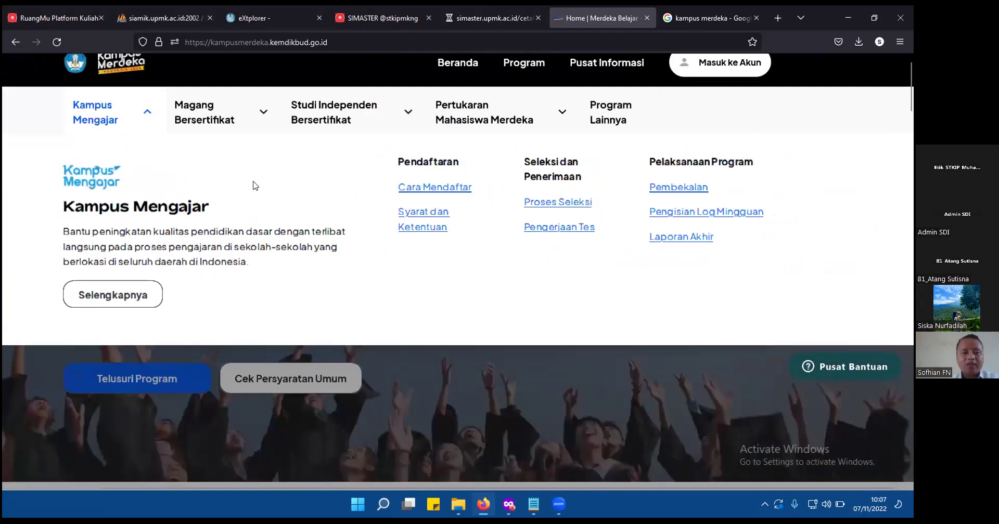
Close the Kampus Mengajar panel and reach the new-account registration page via Masuk ke Akun.
{"action": "left_click", "coordinate": [137, 112]}
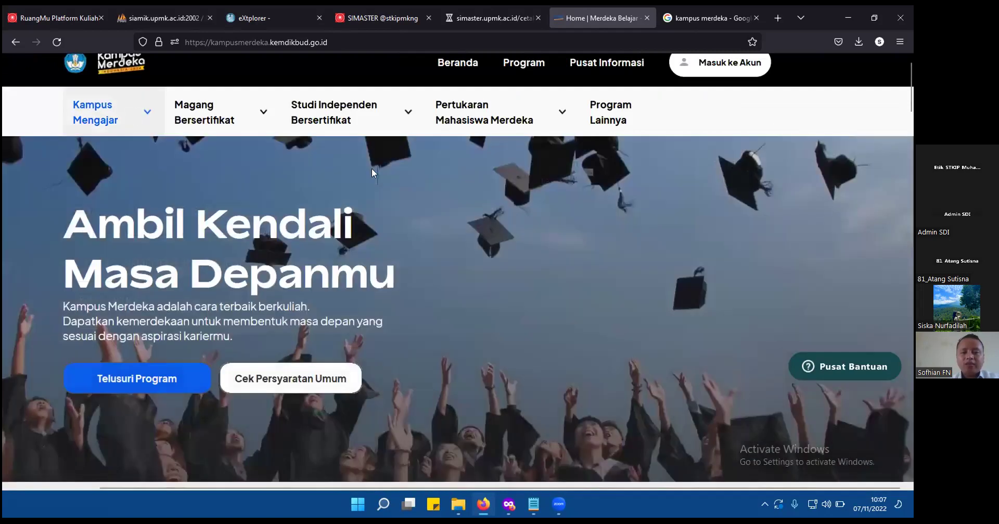
{"action": "key", "text": "ctrl+minus"}
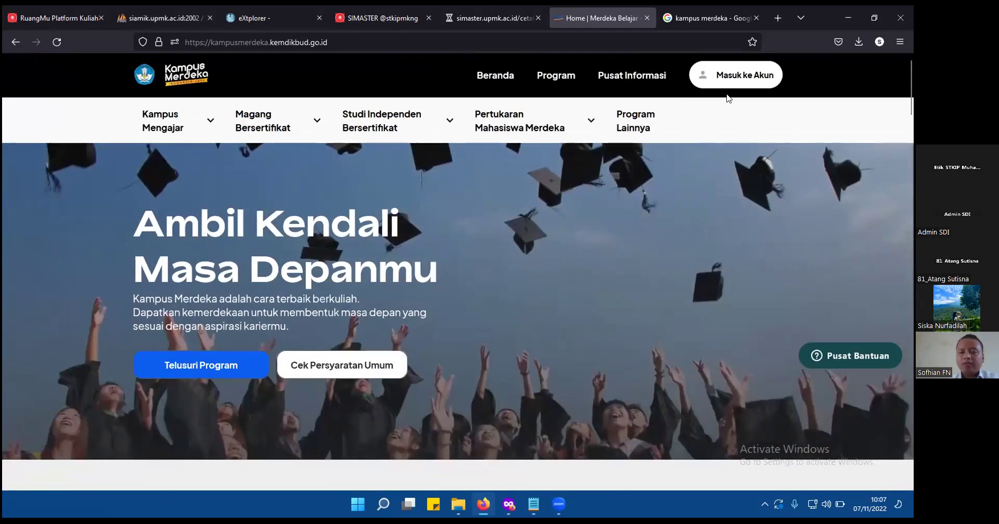
{"action": "left_click", "coordinate": [730, 83]}
{"action": "left_click", "coordinate": [526, 188]}
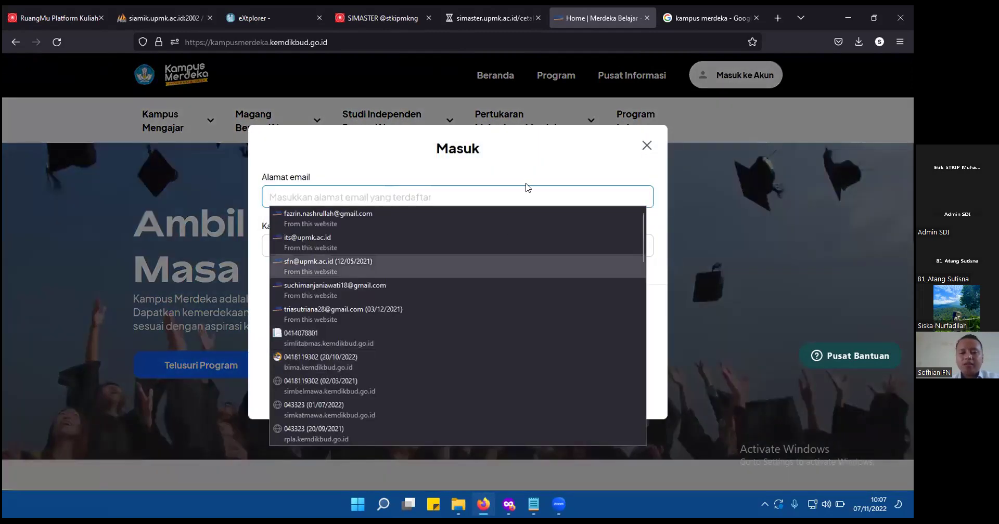
{"action": "left_click", "coordinate": [490, 357]}
{"action": "left_click", "coordinate": [494, 346]}
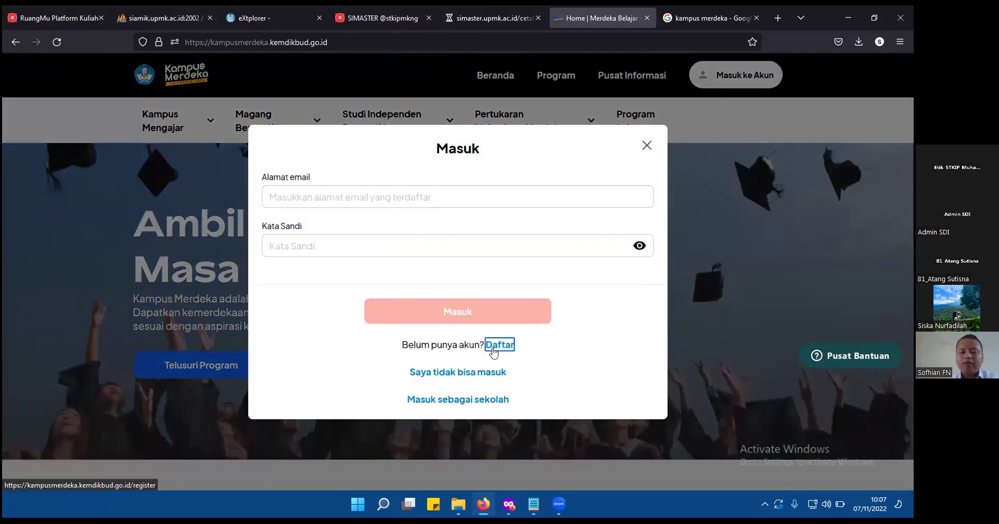
Choose Mahasiswa as the registration role and continue to Informasi Akun.
{"action": "key", "text": "ctrl+plus"}
{"action": "key", "text": "ctrl+plus"}
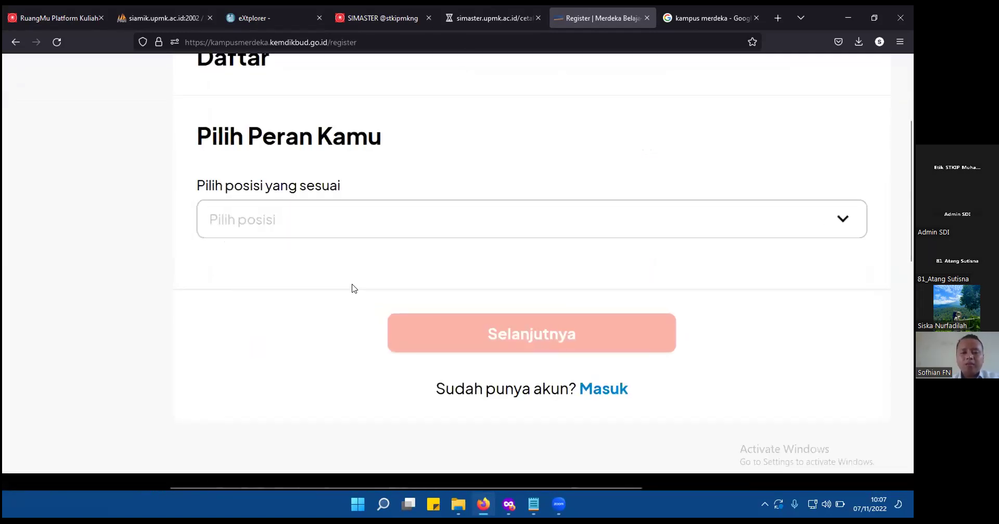
{"action": "left_click", "coordinate": [377, 226]}
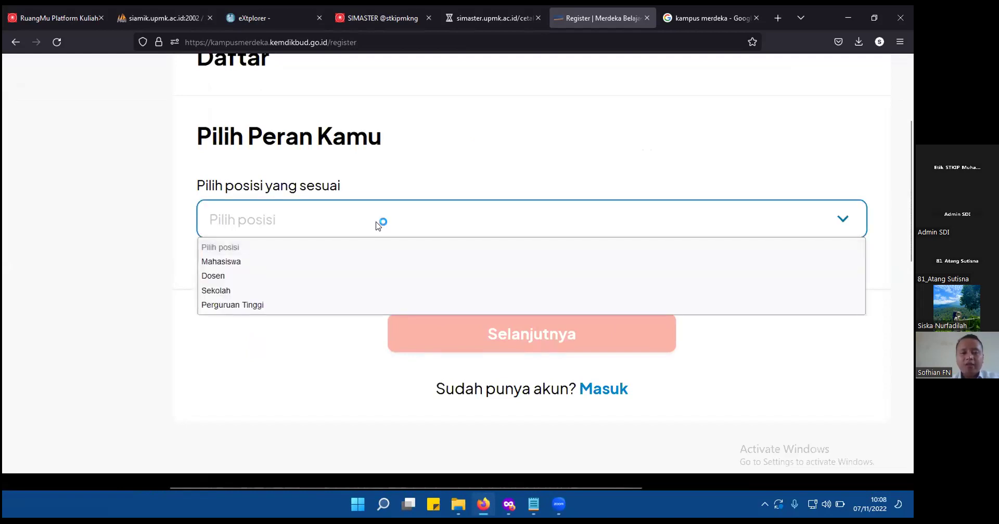
{"action": "left_click", "coordinate": [306, 265]}
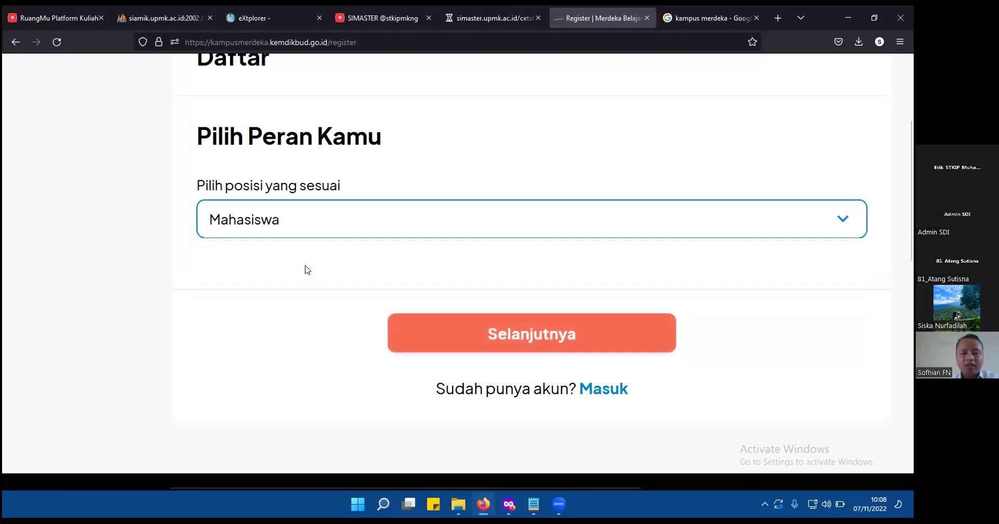
{"action": "left_click", "coordinate": [578, 333]}
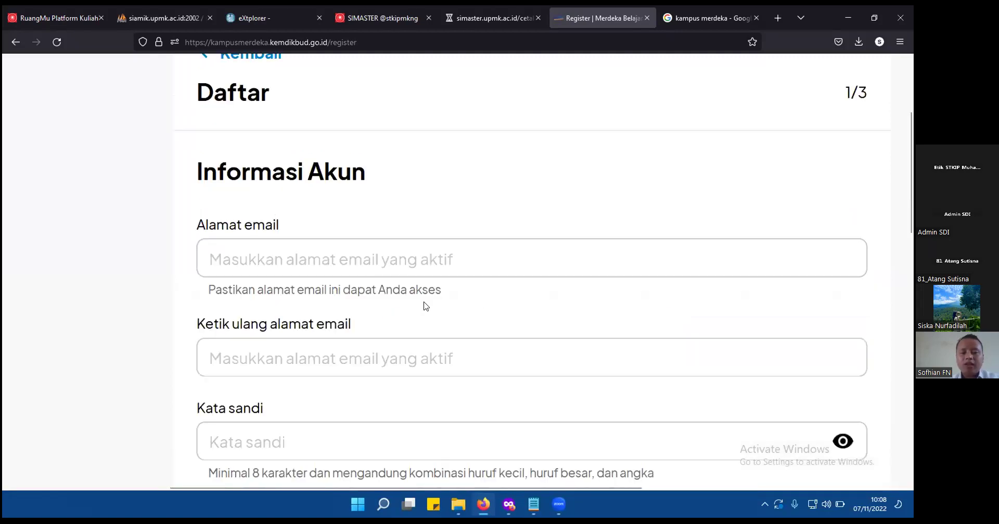
Scroll through the Informasi Akun form and dismiss the browser's saved login suggestions.
{"action": "scroll", "coordinate": [365, 262], "scroll_direction": "down", "scroll_amount": 2}
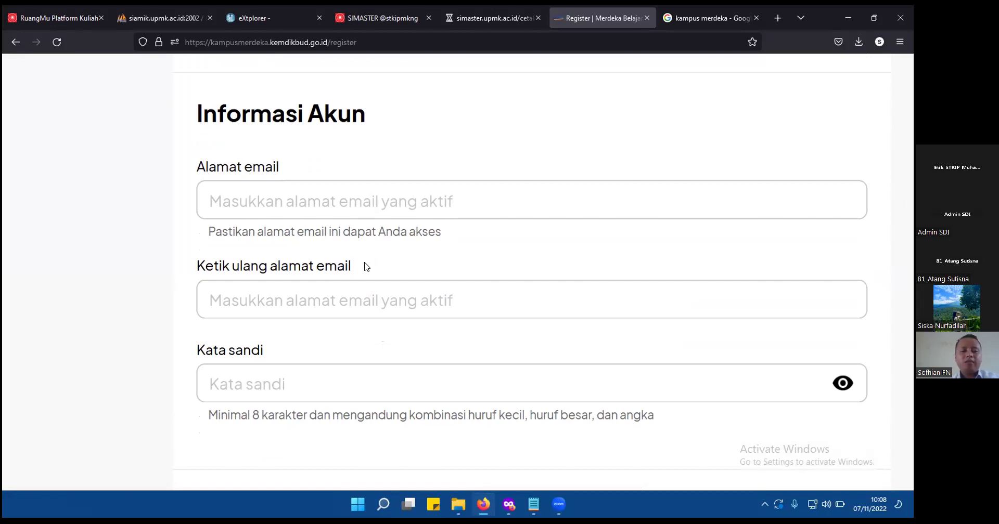
{"action": "scroll", "coordinate": [365, 265], "scroll_direction": "down", "scroll_amount": 2}
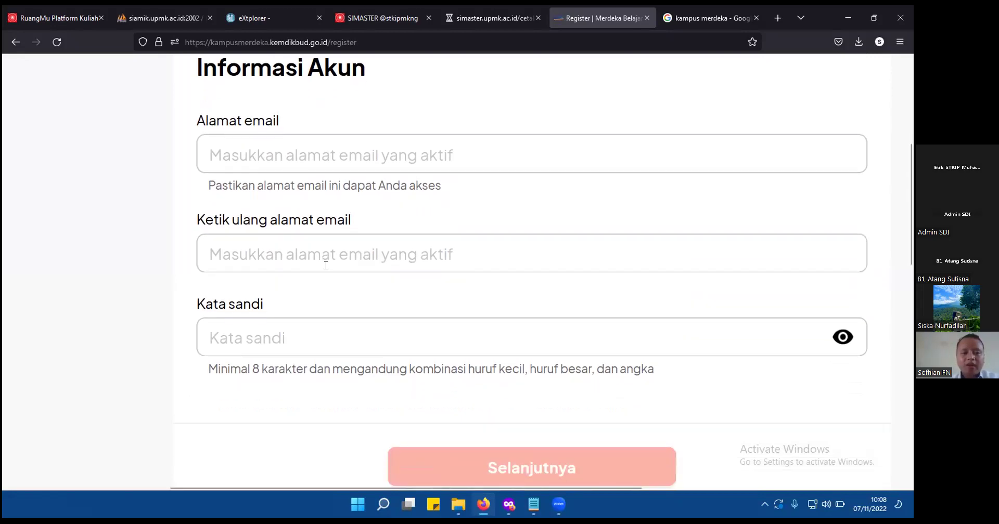
{"action": "scroll", "coordinate": [326, 266], "scroll_direction": "down", "scroll_amount": 1}
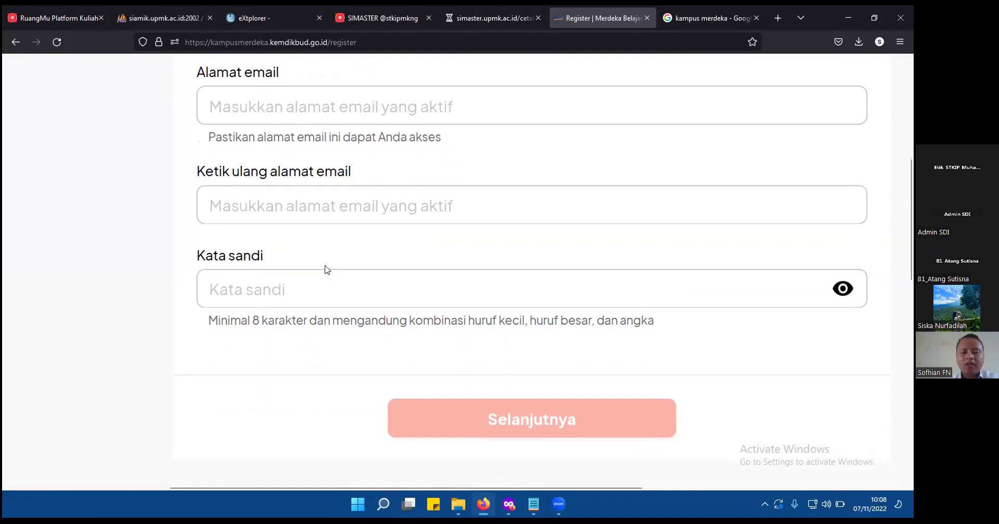
{"action": "left_click", "coordinate": [342, 287]}
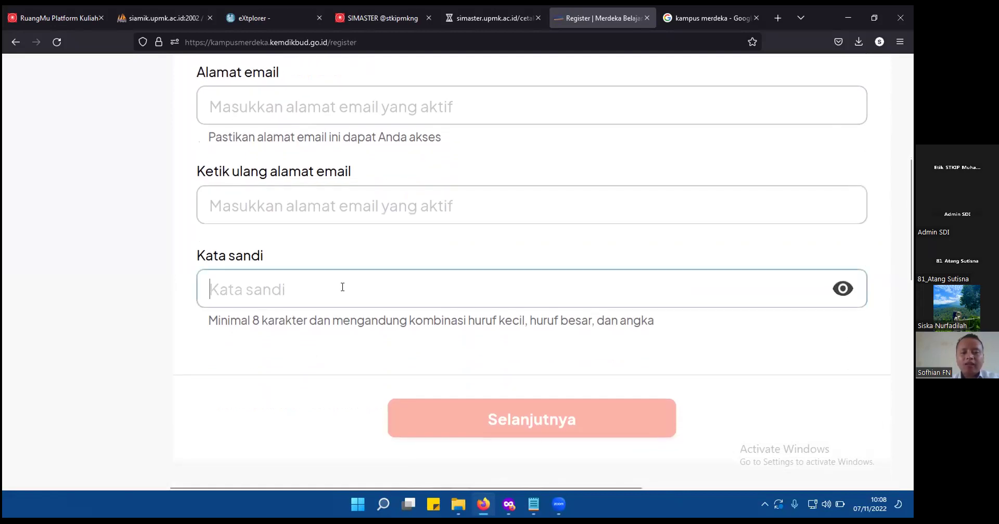
{"action": "left_click", "coordinate": [336, 352]}
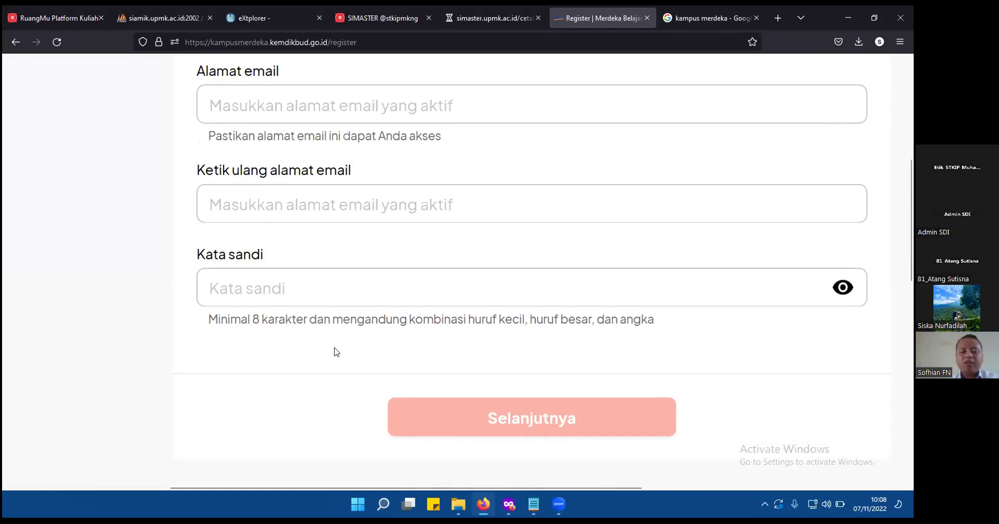
{"action": "scroll", "coordinate": [336, 352], "scroll_direction": "down", "scroll_amount": 1}
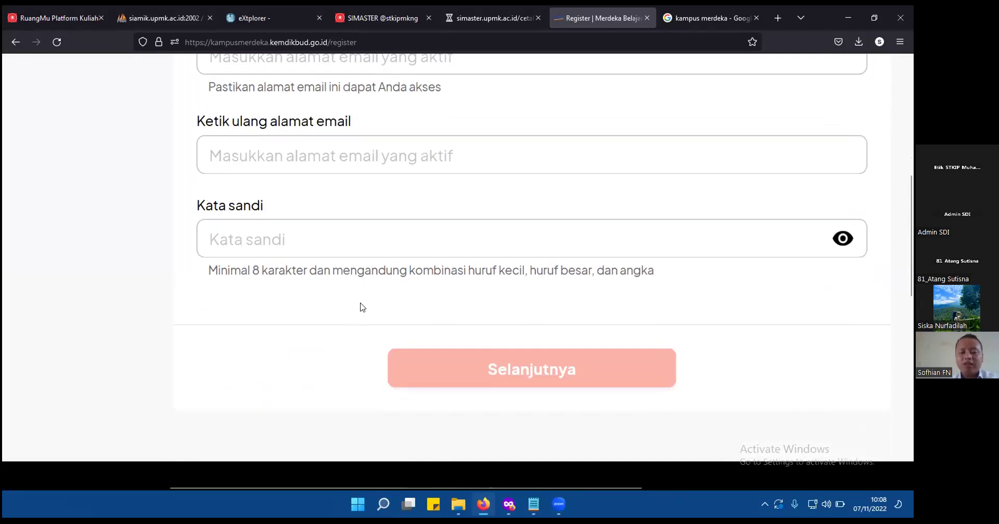
{"action": "scroll", "coordinate": [362, 307], "scroll_direction": "up", "scroll_amount": 2}
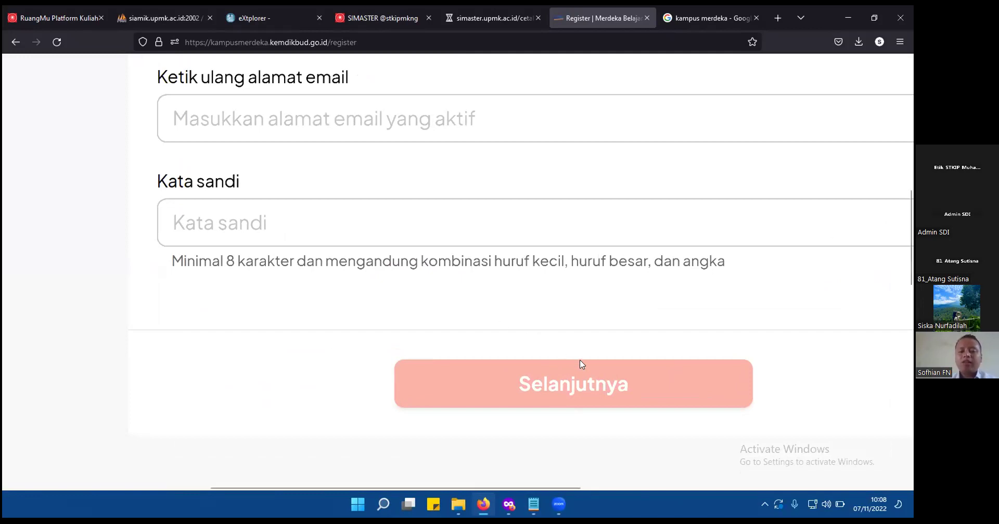
{"action": "scroll", "coordinate": [582, 366], "scroll_direction": "down", "scroll_amount": 3}
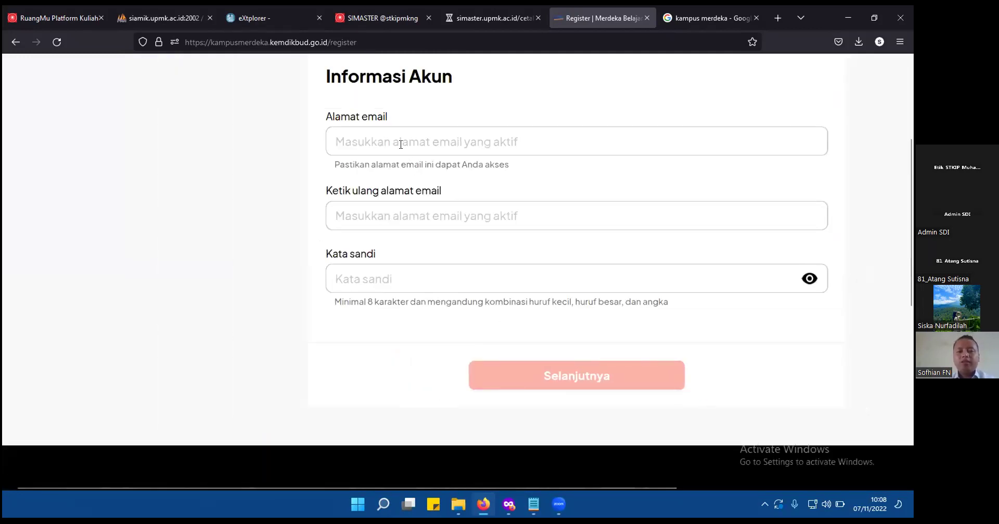
Enter the account e-mail address and paste it into Ketik ulang alamat email.
{"action": "left_click", "coordinate": [400, 145]}
{"action": "key", "text": "ctrl+a"}
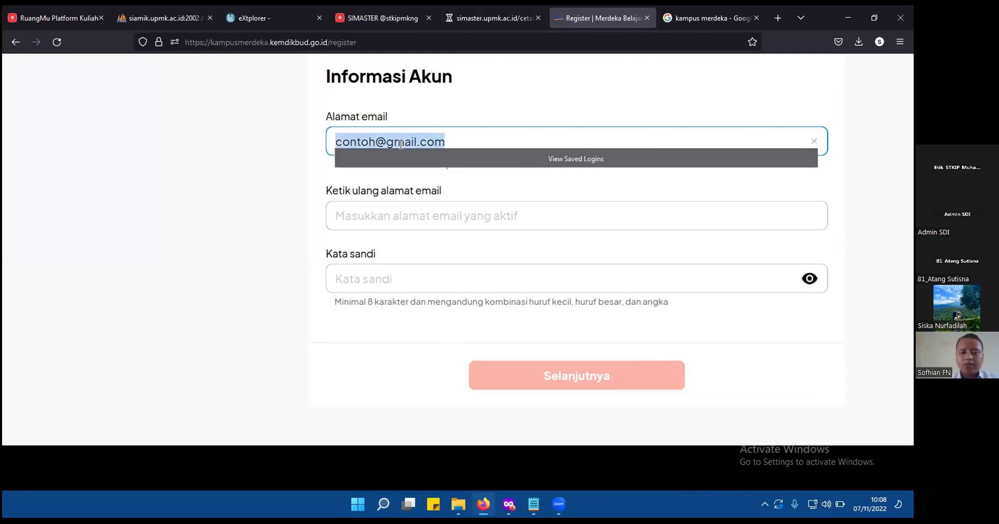
{"action": "key", "text": "ctrl+c"}
{"action": "key", "text": "Tab"}
{"action": "key", "text": "ctrl+v"}
Enter a password in Kata sandi and continue to the personal data step.
{"action": "key", "text": "Tab"}
{"action": "type", "text": "****************"}
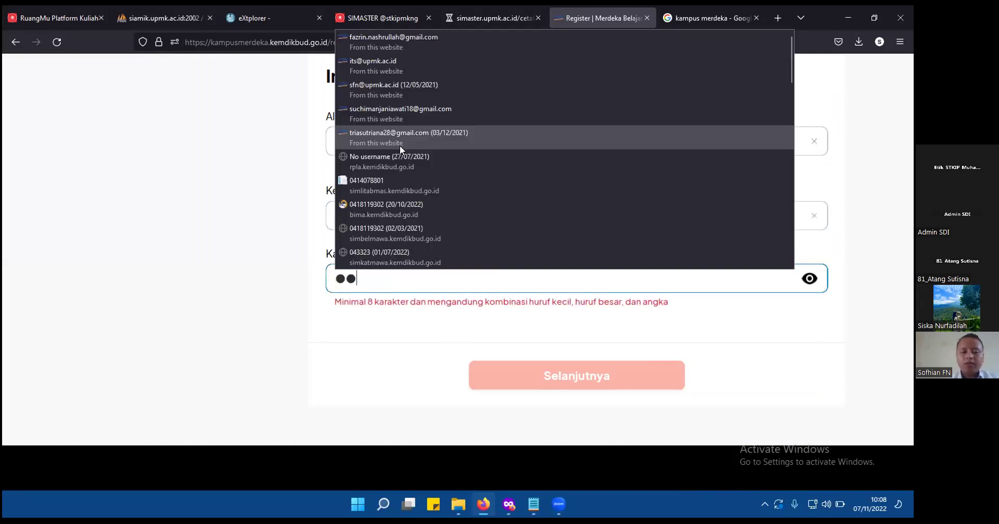
{"action": "type", "text": "****"}
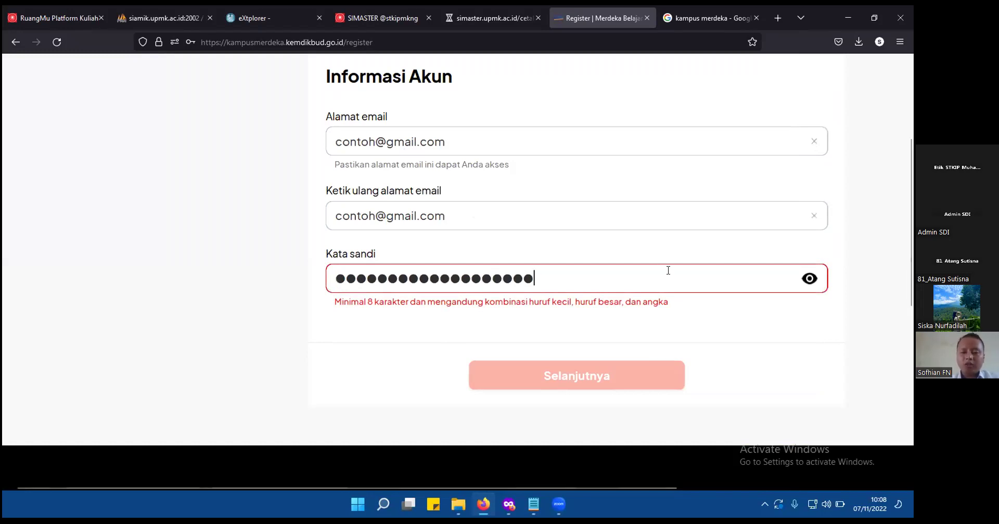
{"action": "key", "text": "ctrl+plus"}
{"action": "key", "text": "ctrl+plus"}
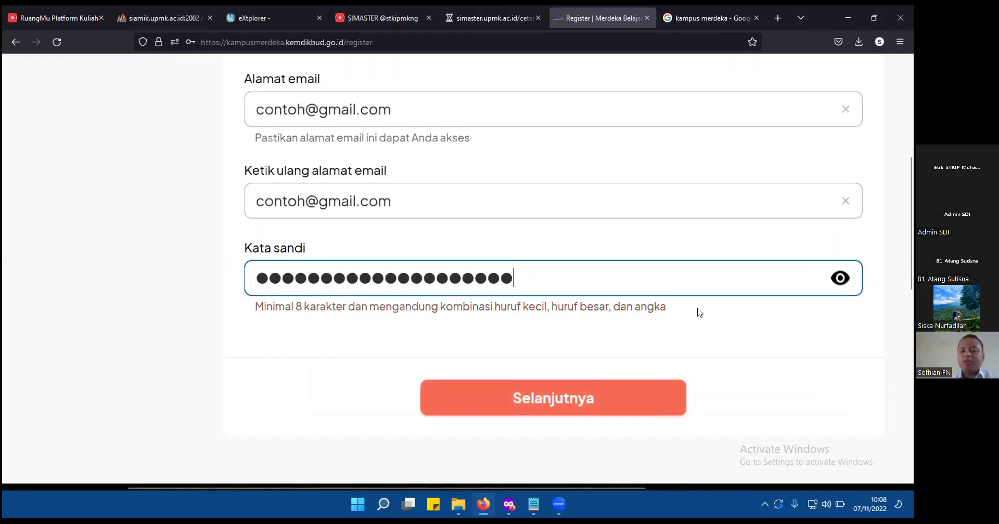
{"action": "left_click", "coordinate": [749, 350]}
{"action": "left_click", "coordinate": [594, 398]}
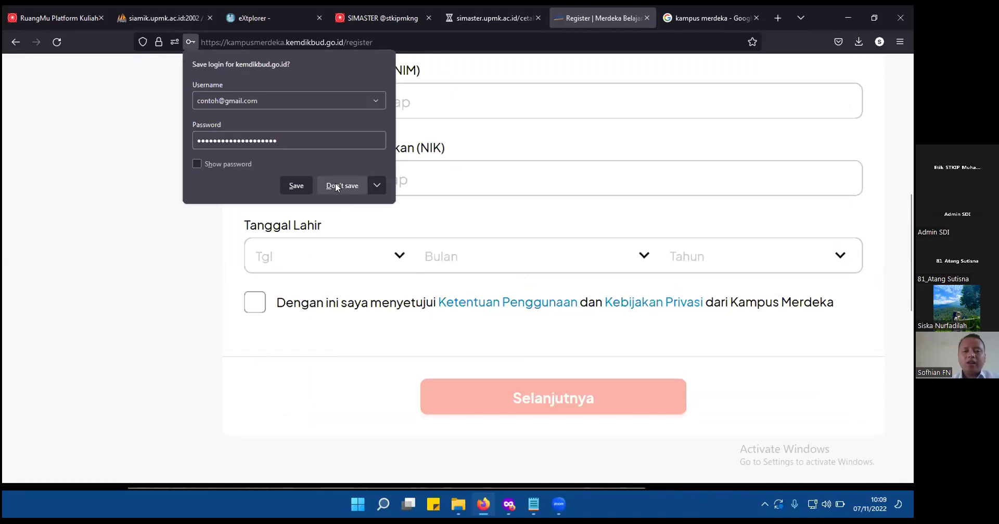
Decline saving the login and set Perguruan Tinggi Asal to STKIP Muhammadiyah Kuningan.
{"action": "left_click", "coordinate": [339, 185]}
{"action": "scroll", "coordinate": [336, 186], "scroll_direction": "up", "scroll_amount": 3}
{"action": "scroll", "coordinate": [337, 186], "scroll_direction": "up", "scroll_amount": 3}
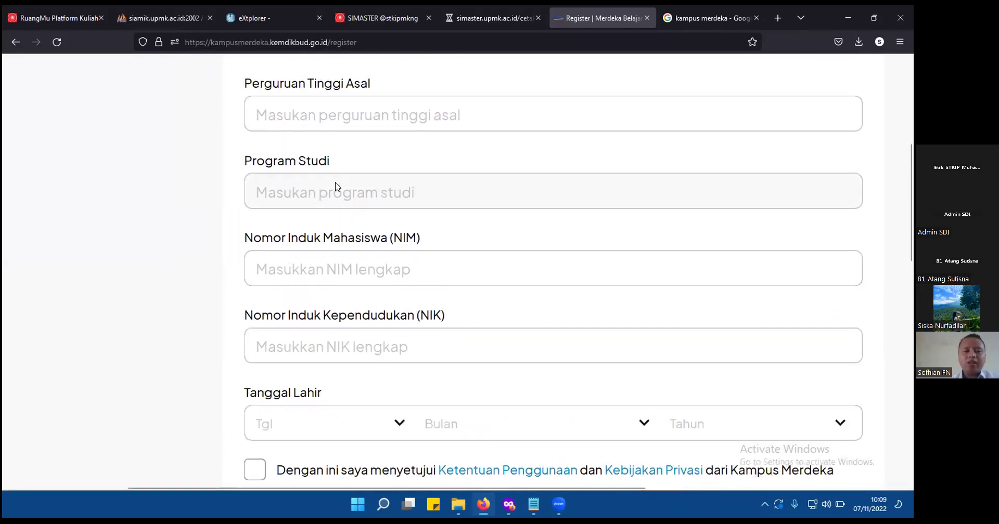
{"action": "left_click", "coordinate": [318, 150]}
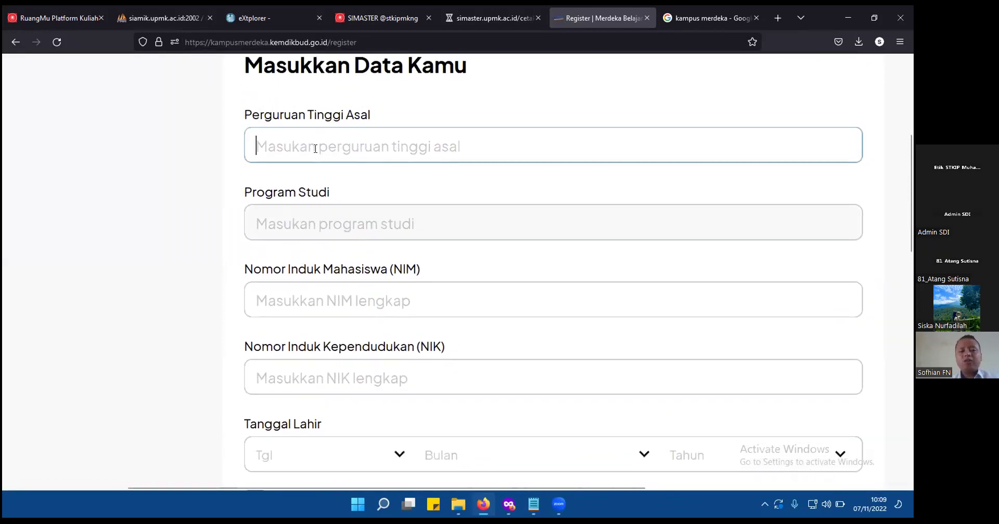
{"action": "type", "text": "kuningan"}
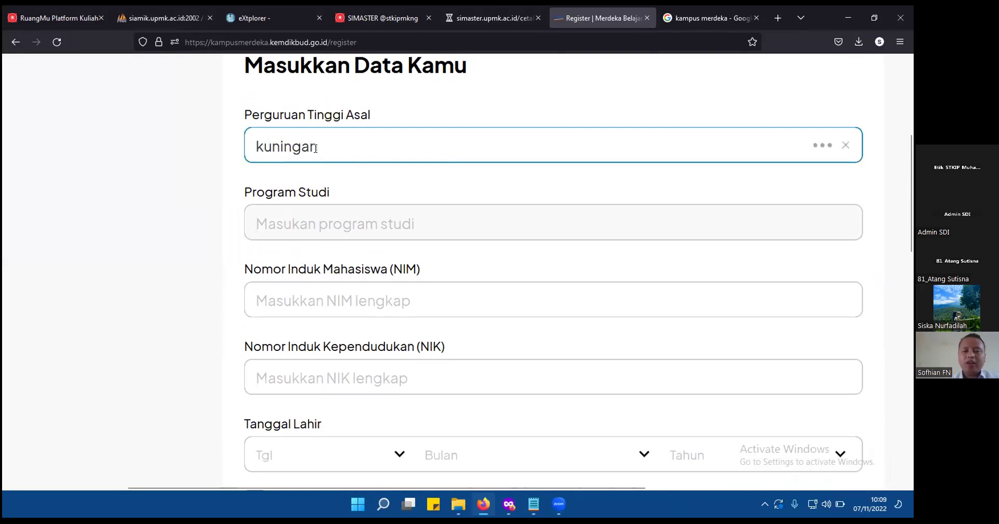
{"action": "double_click", "coordinate": [355, 153]}
{"action": "type", "text": "muhamm"}
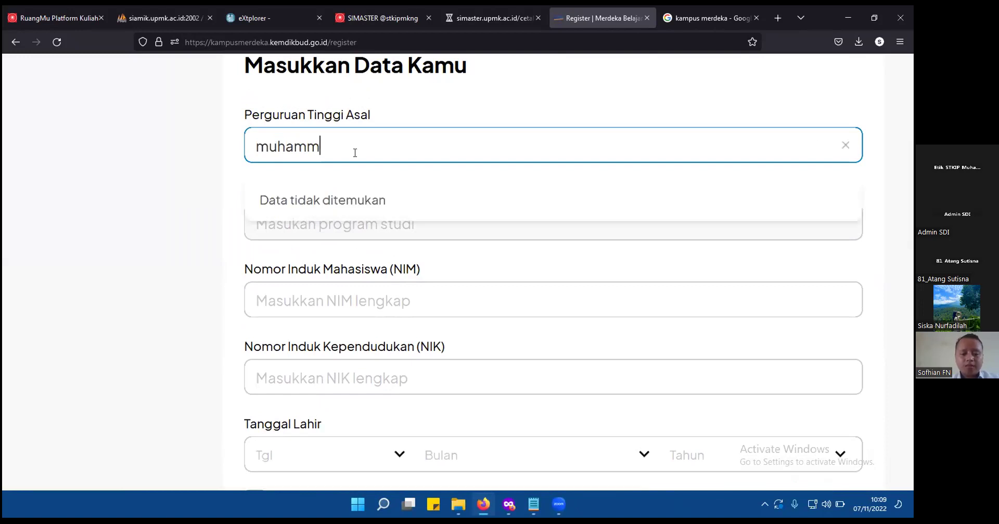
{"action": "double_click", "coordinate": [355, 153]}
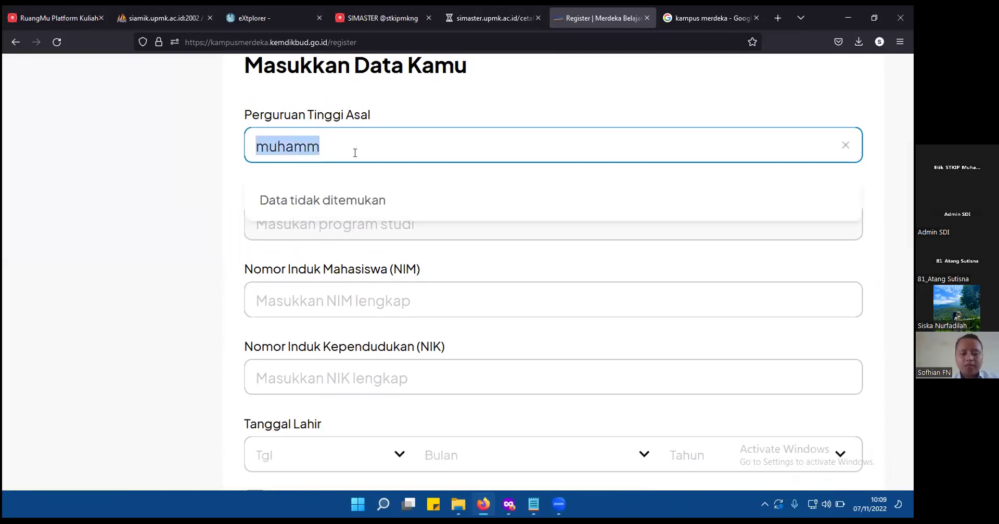
{"action": "type", "text": "Sekolah"}
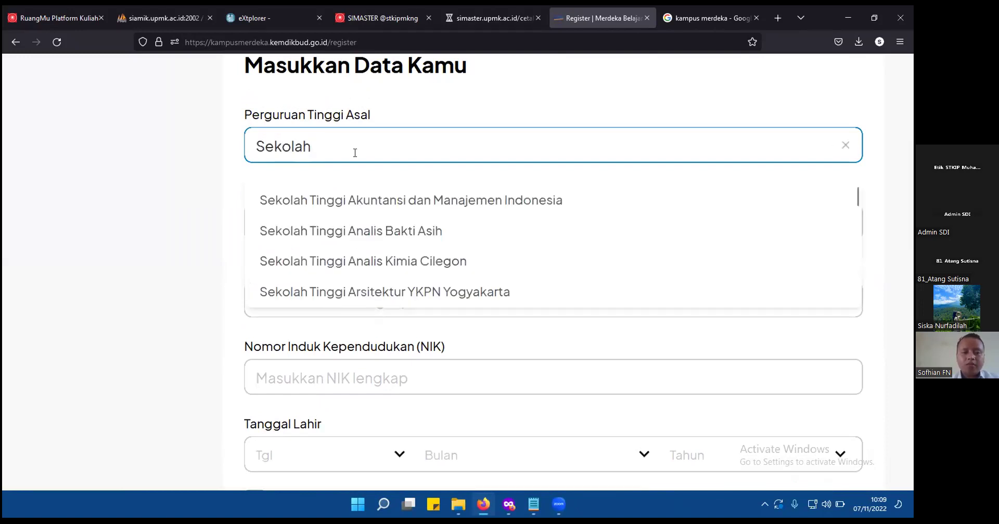
{"action": "type", "text": " Tinggi Keguruan dan Ilmu Pendidi"}
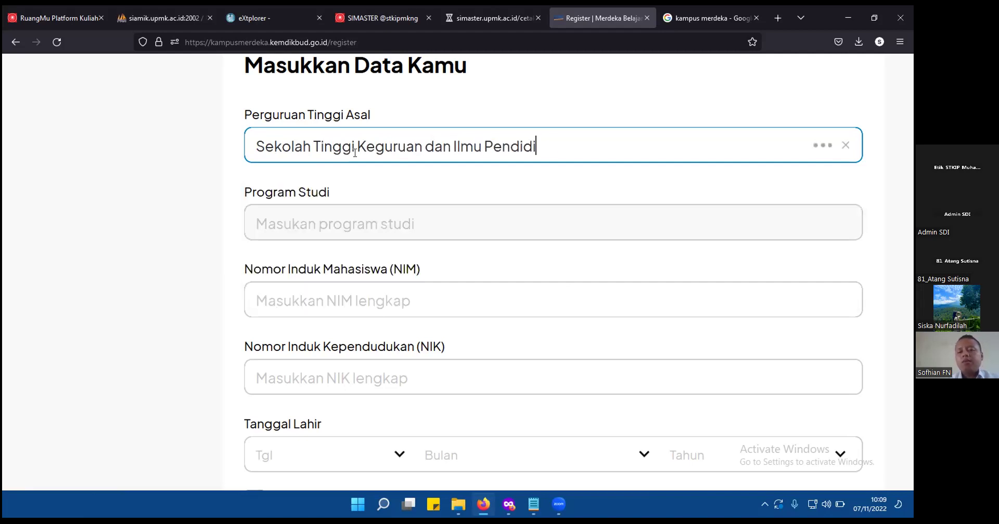
{"action": "type", "text": "kan Mu"}
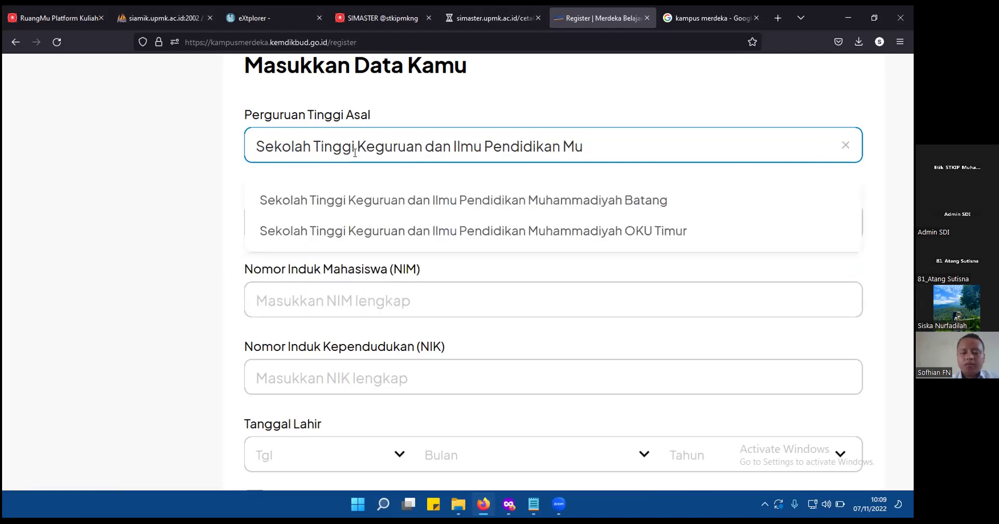
{"action": "key", "text": "ctrl+a"}
{"action": "type", "text": "STKIP M"}
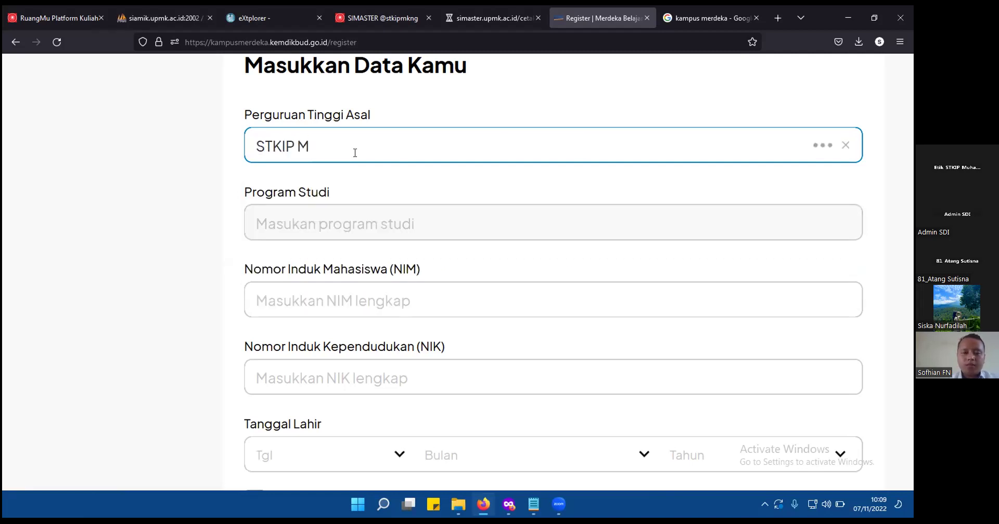
{"action": "type", "text": "uhamm"}
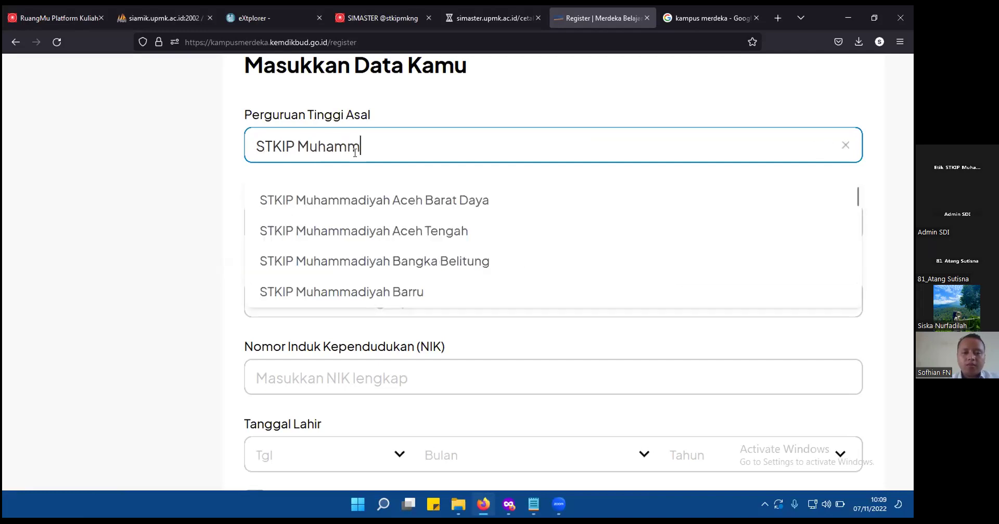
{"action": "type", "text": "adiyah K"}
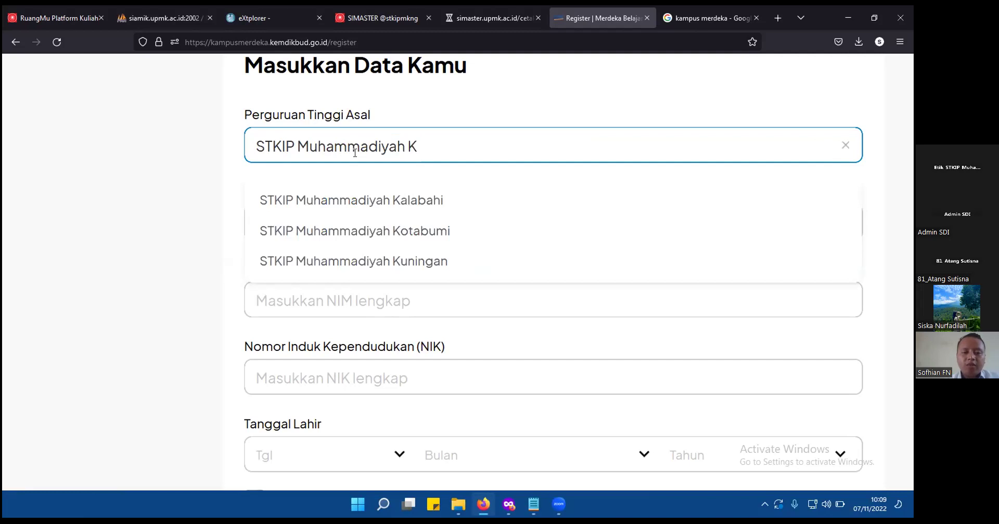
{"action": "left_click", "coordinate": [417, 264]}
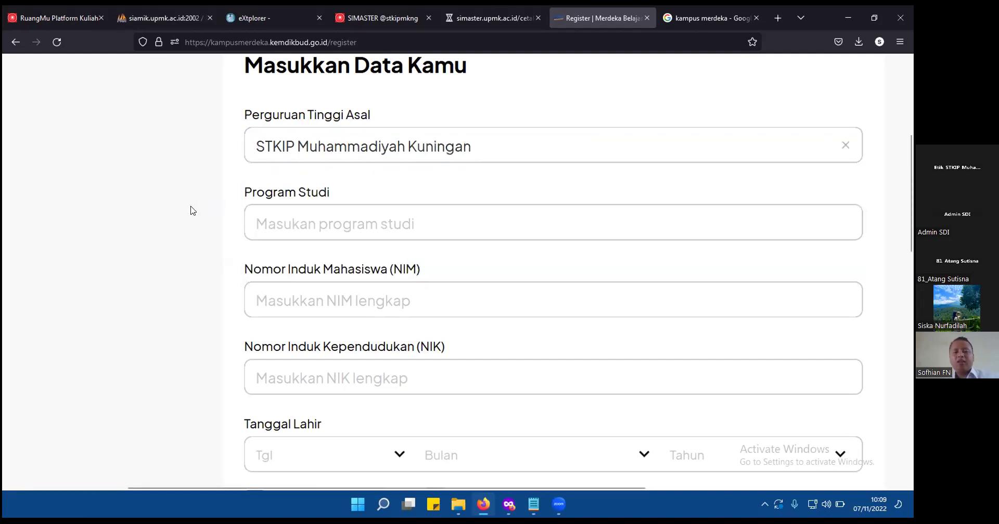
Set Program Studi to S1 - Pendidikan Tekn. Informasi & Komunikasi and review the rest of the form.
{"action": "left_click", "coordinate": [368, 224]}
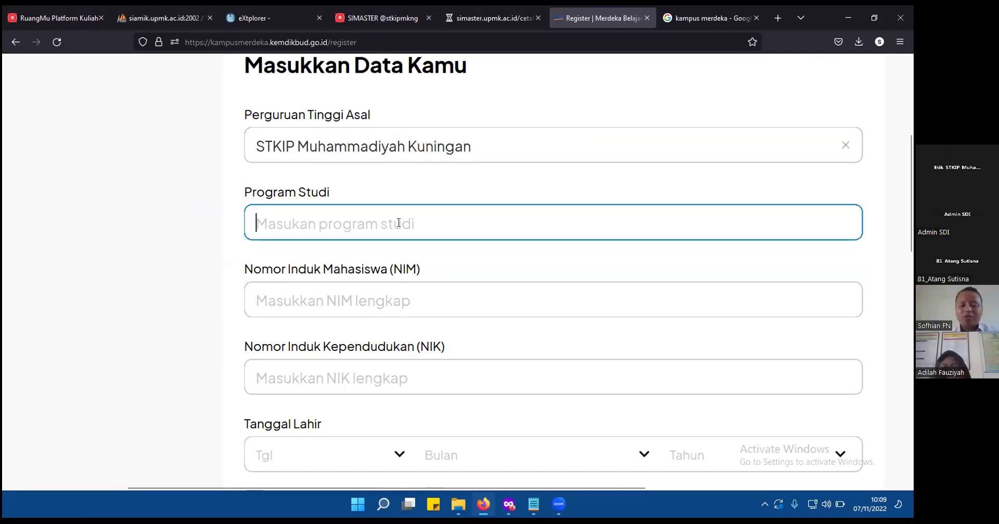
{"action": "type", "text": "Pend"}
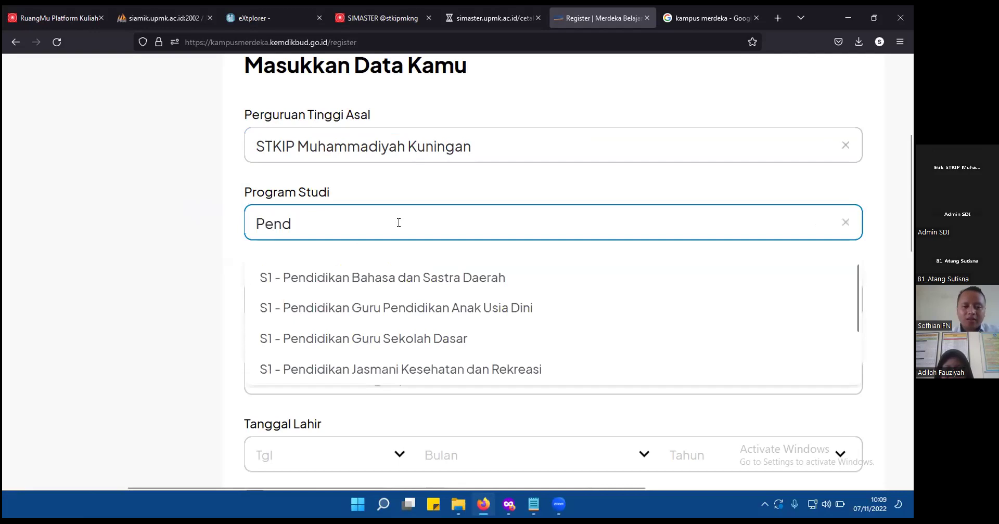
{"action": "scroll", "coordinate": [439, 316], "scroll_direction": "down", "scroll_amount": 2}
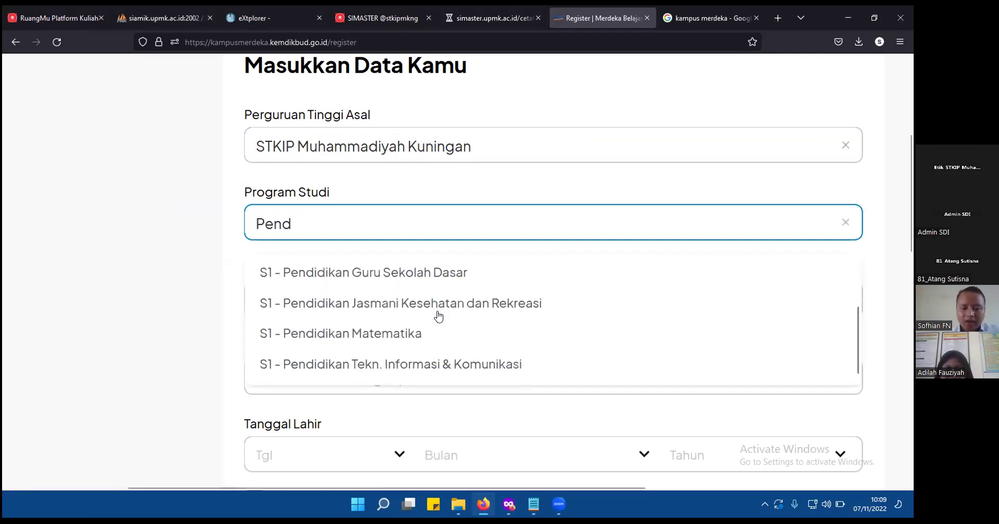
{"action": "left_click", "coordinate": [457, 365]}
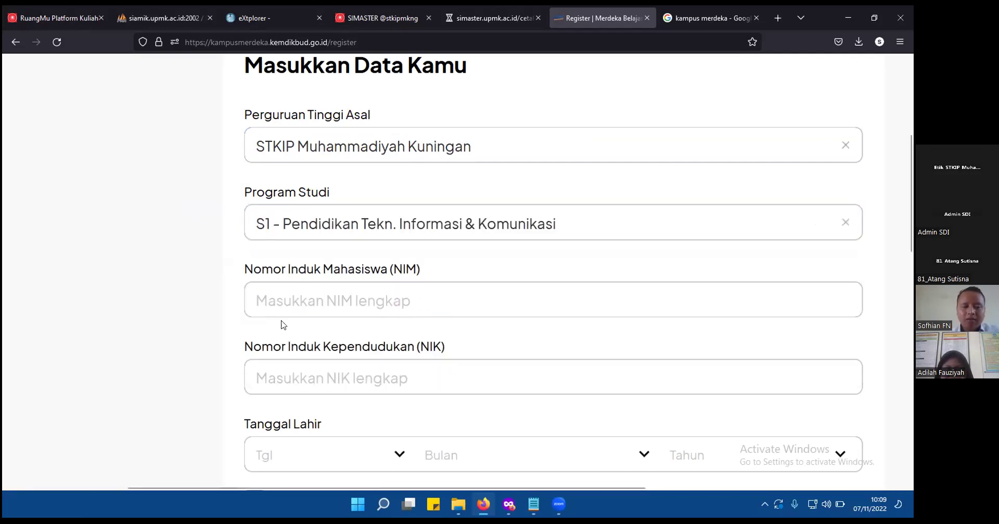
{"action": "left_click", "coordinate": [329, 304]}
{"action": "left_click", "coordinate": [154, 344]}
{"action": "scroll", "coordinate": [154, 345], "scroll_direction": "down", "scroll_amount": 2}
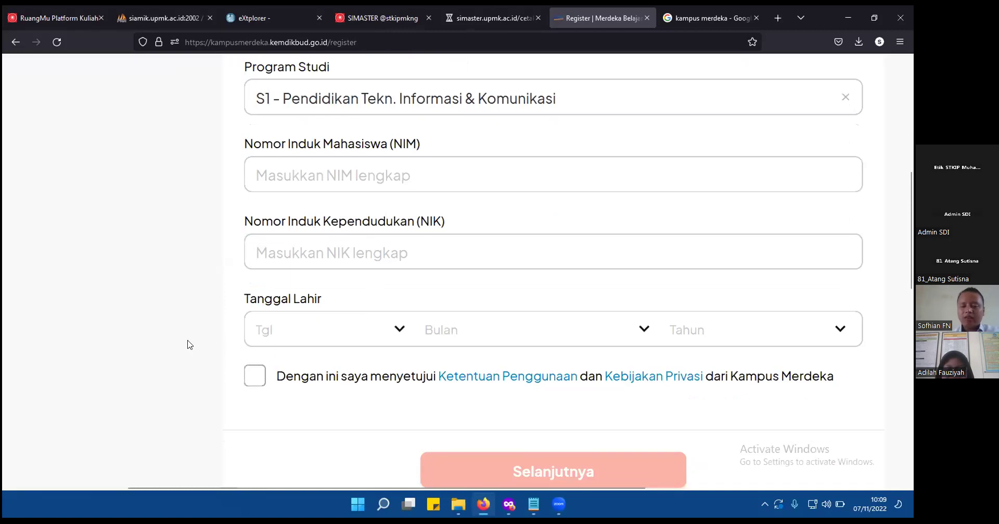
{"action": "scroll", "coordinate": [189, 345], "scroll_direction": "down", "scroll_amount": 2}
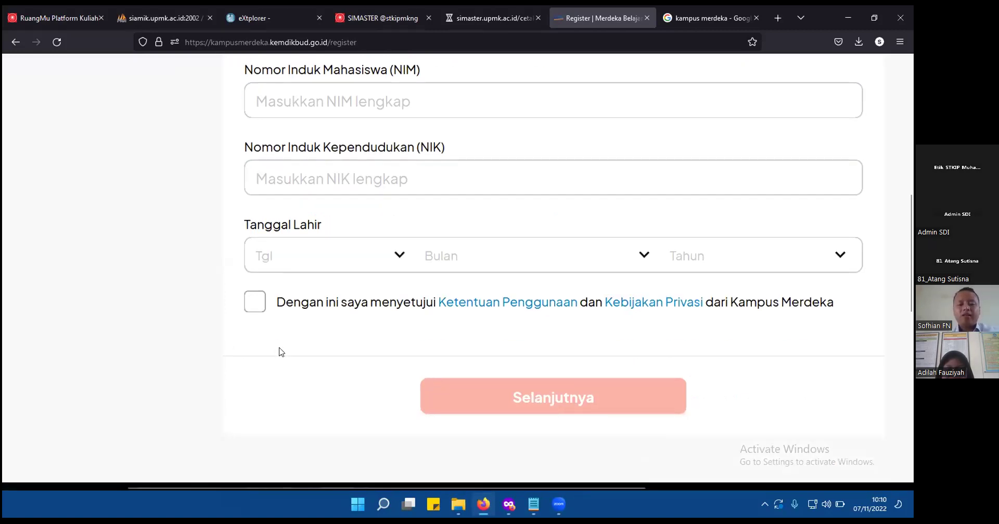
{"action": "key", "text": "ctrl+minus"}
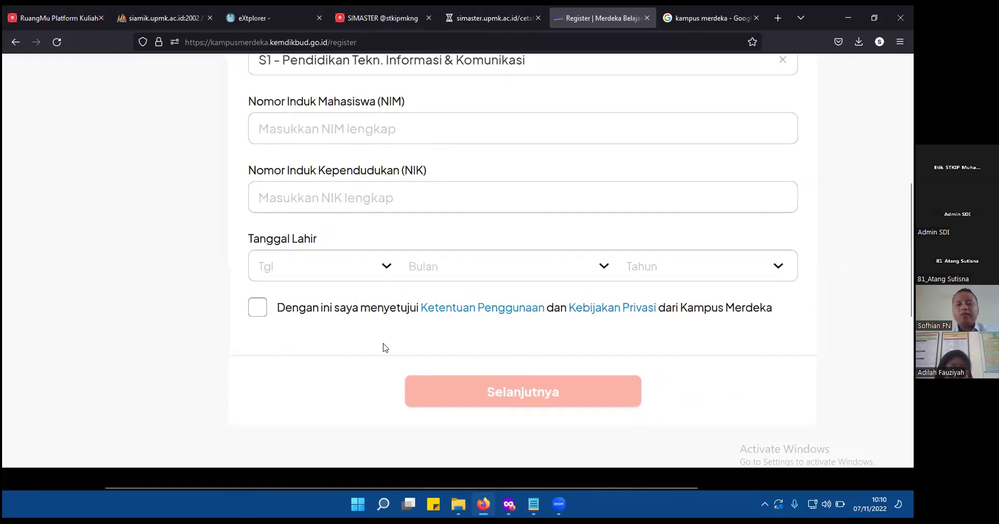
{"action": "scroll", "coordinate": [385, 348], "scroll_direction": "up", "scroll_amount": 3}
{"action": "scroll", "coordinate": [385, 348], "scroll_direction": "up", "scroll_amount": 2}
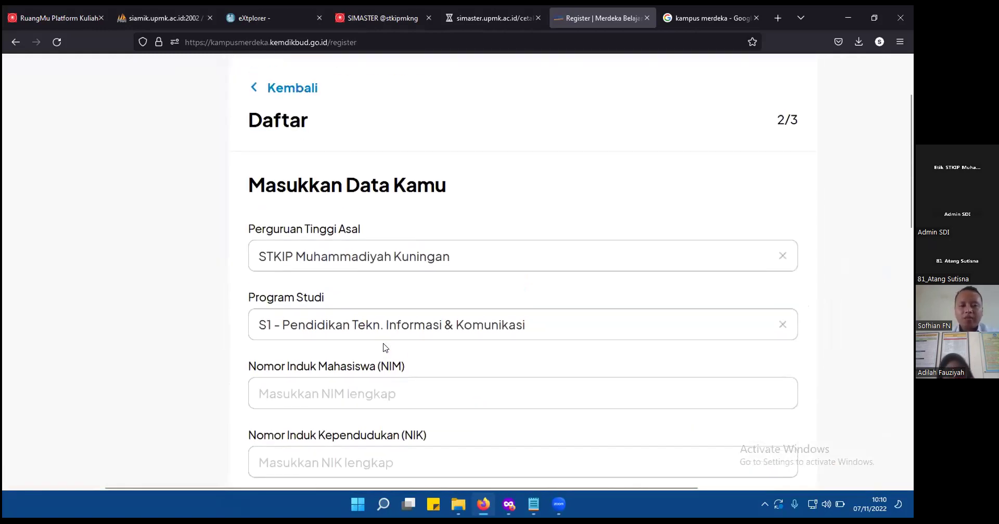
{"action": "scroll", "coordinate": [384, 346], "scroll_direction": "up", "scroll_amount": 2}
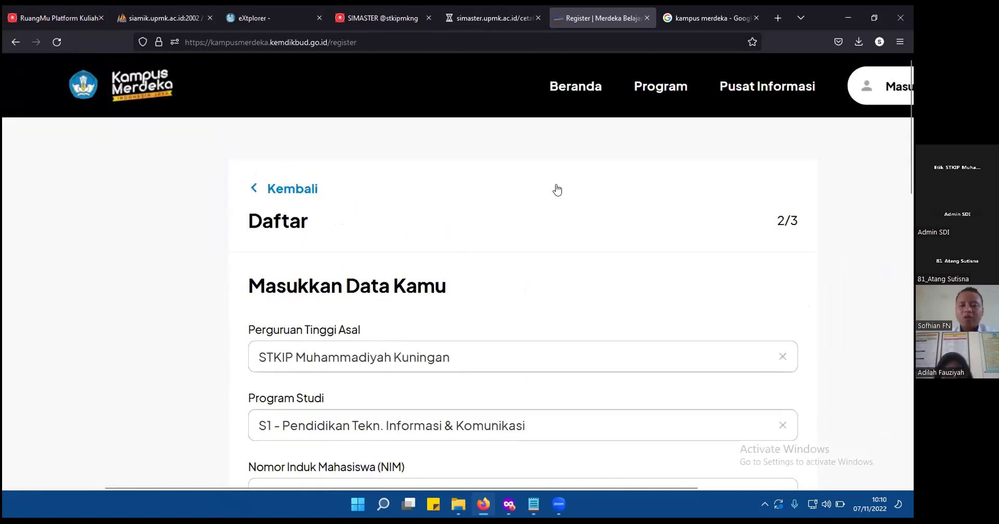
Return to step 1/3 and log in to the existing student account using the saved autofill credentials.
{"action": "key", "text": "alt+Left"}
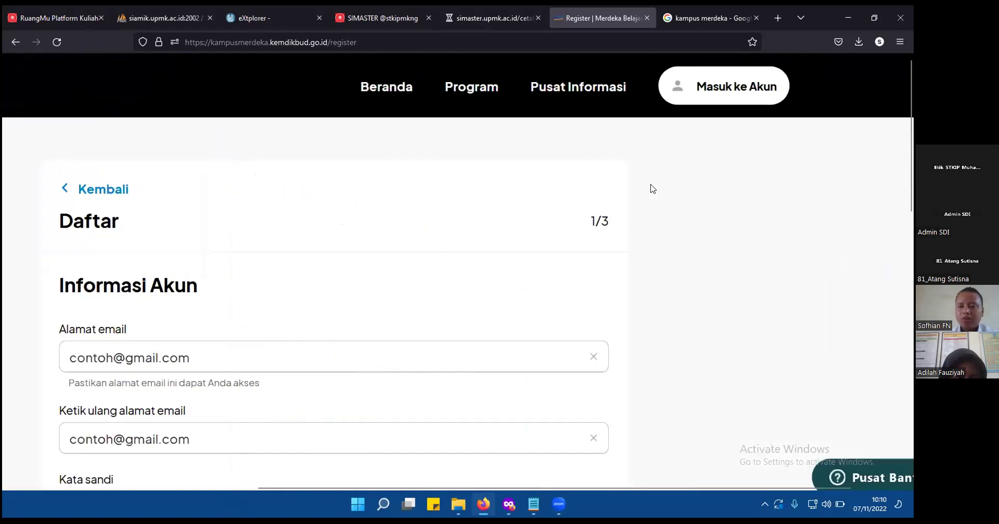
{"action": "left_click", "coordinate": [710, 92]}
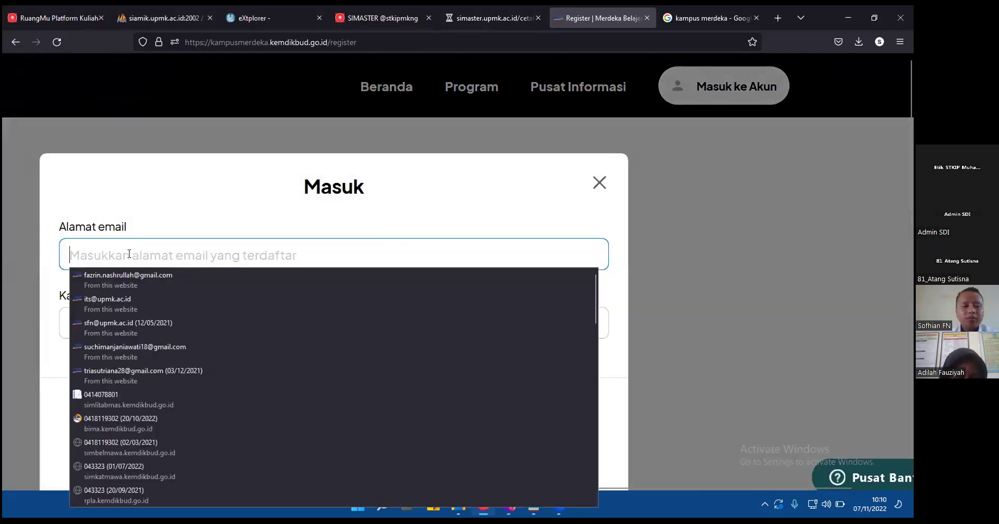
{"action": "left_click", "coordinate": [139, 378]}
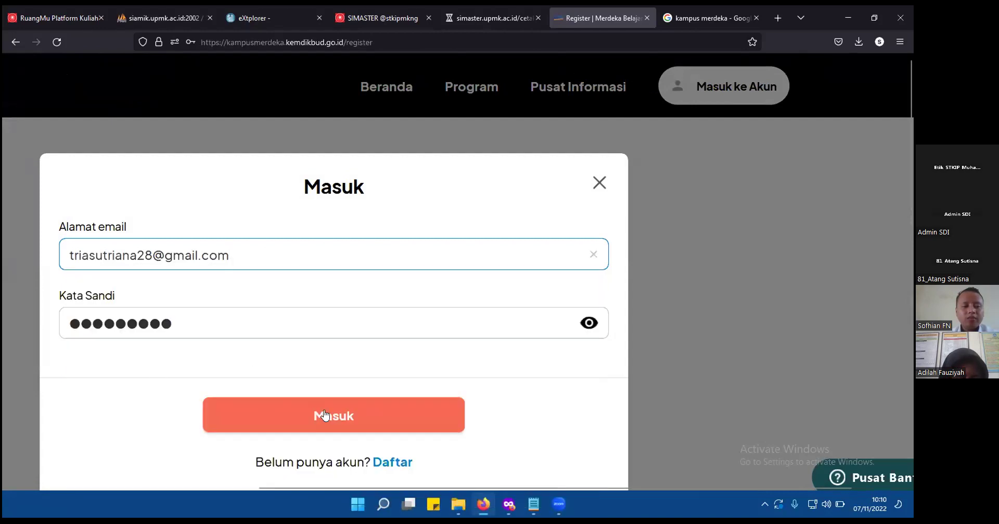
{"action": "left_click", "coordinate": [323, 415]}
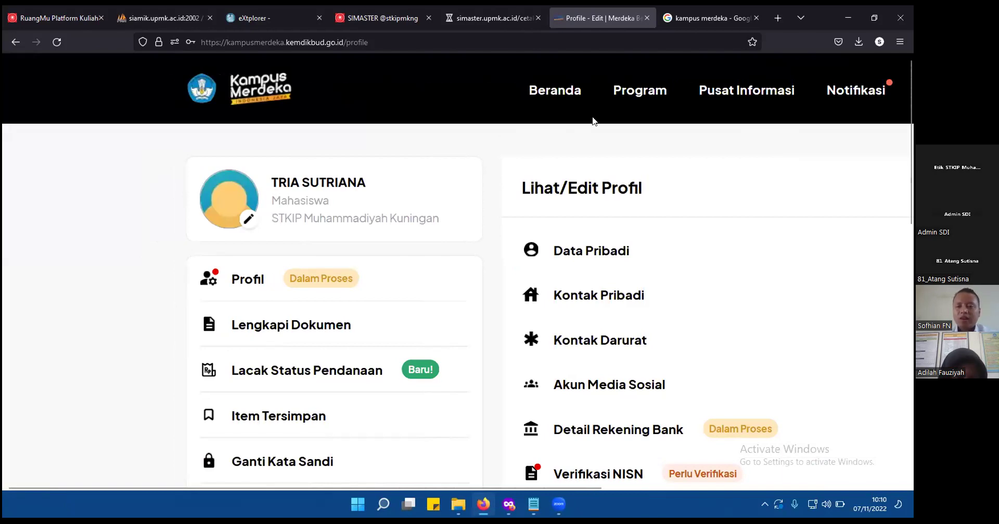
From the Program menu's Kampus Mengajar entry, zoom out and go to its full Selengkapnya page.
{"action": "left_click", "coordinate": [639, 97]}
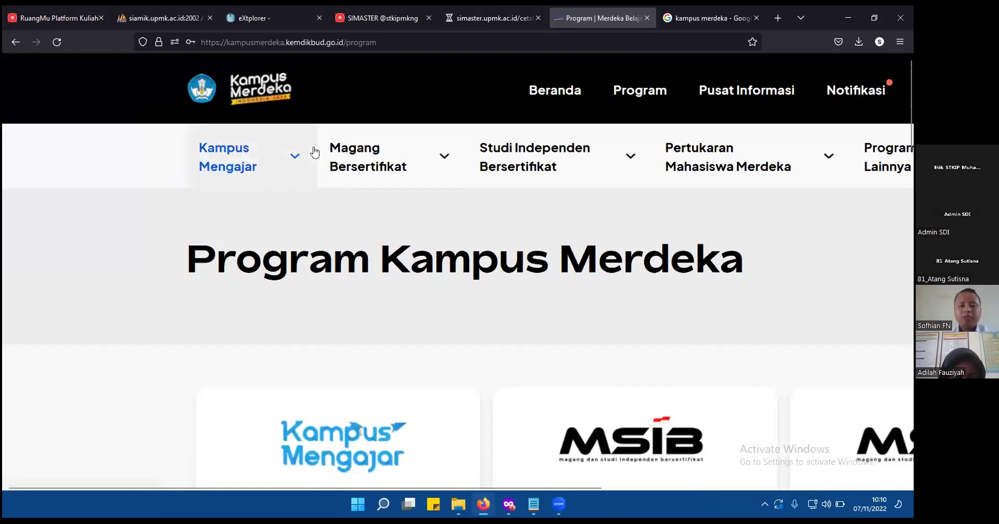
{"action": "left_click", "coordinate": [249, 171]}
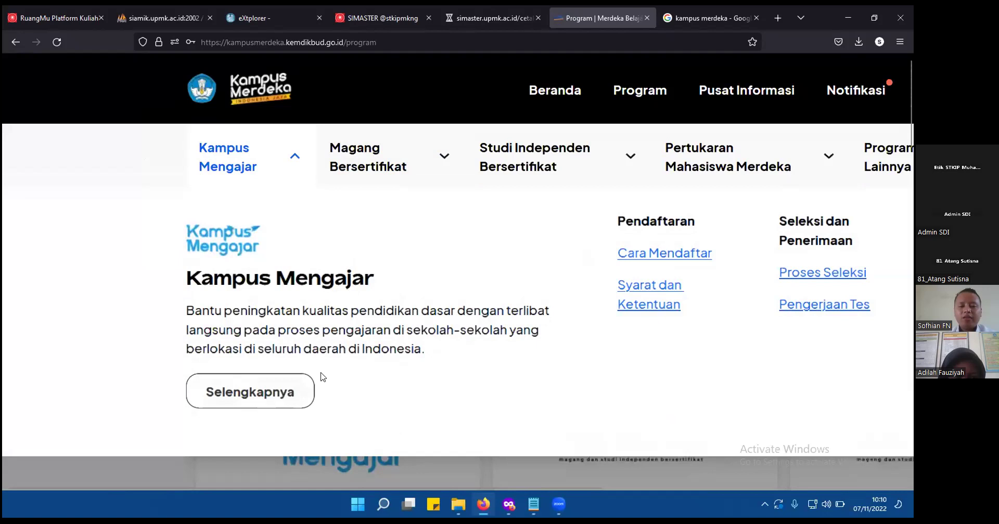
{"action": "key", "text": "ctrl+minus"}
{"action": "key", "text": "ctrl+minus"}
{"action": "key", "text": "ctrl+minus"}
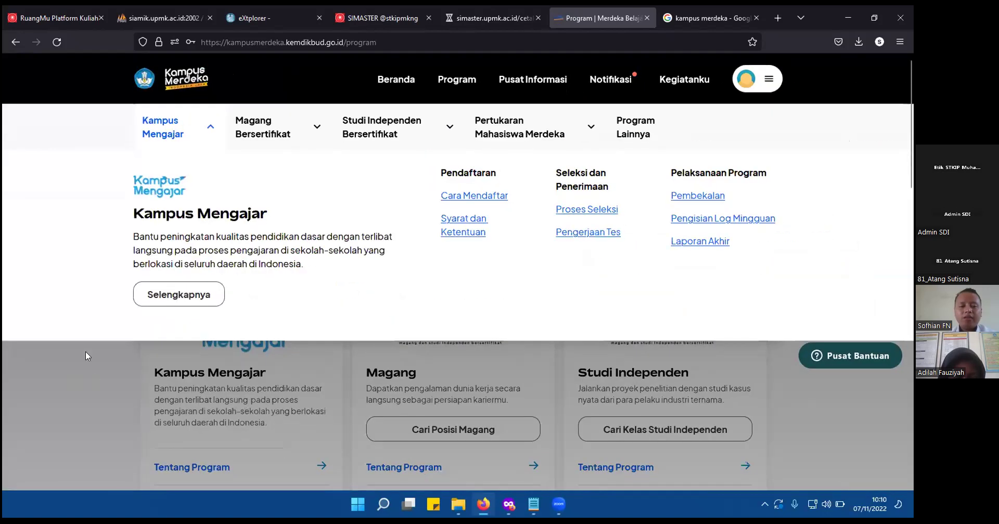
{"action": "left_click", "coordinate": [194, 293]}
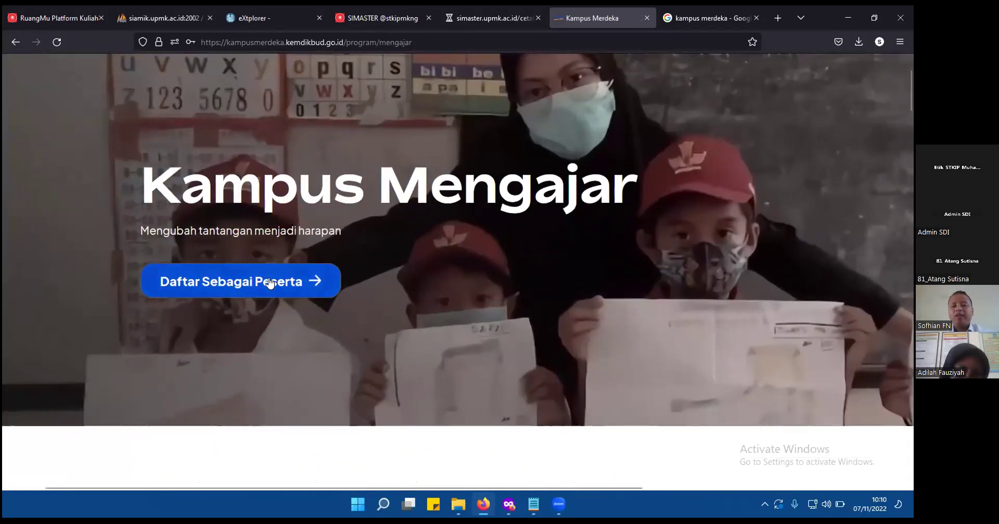
Register as a Kampus Mengajar participant and review the Unggah Dokumen Wajib section, zoomed in.
{"action": "left_click", "coordinate": [269, 283]}
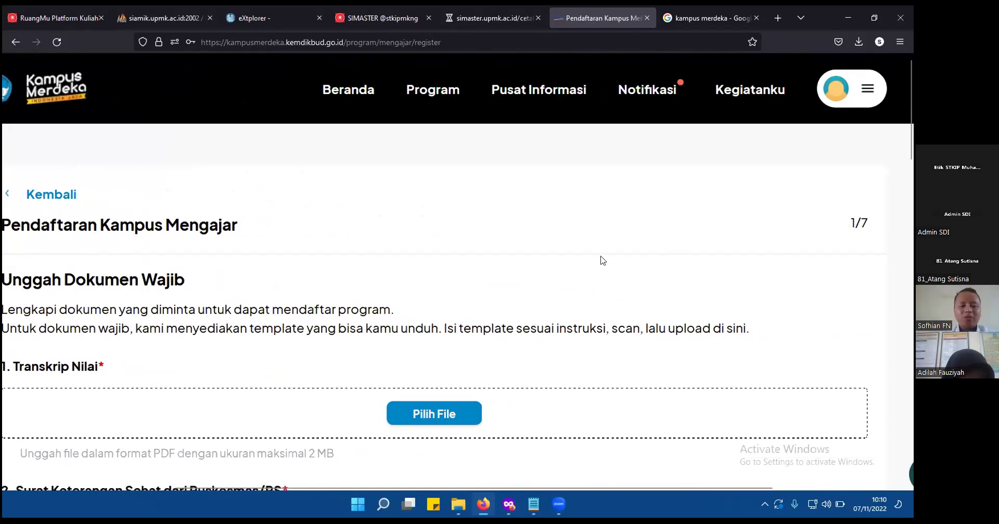
{"action": "scroll", "coordinate": [602, 261], "scroll_direction": "left", "scroll_amount": 2}
{"action": "scroll", "coordinate": [603, 260], "scroll_direction": "down", "scroll_amount": 3}
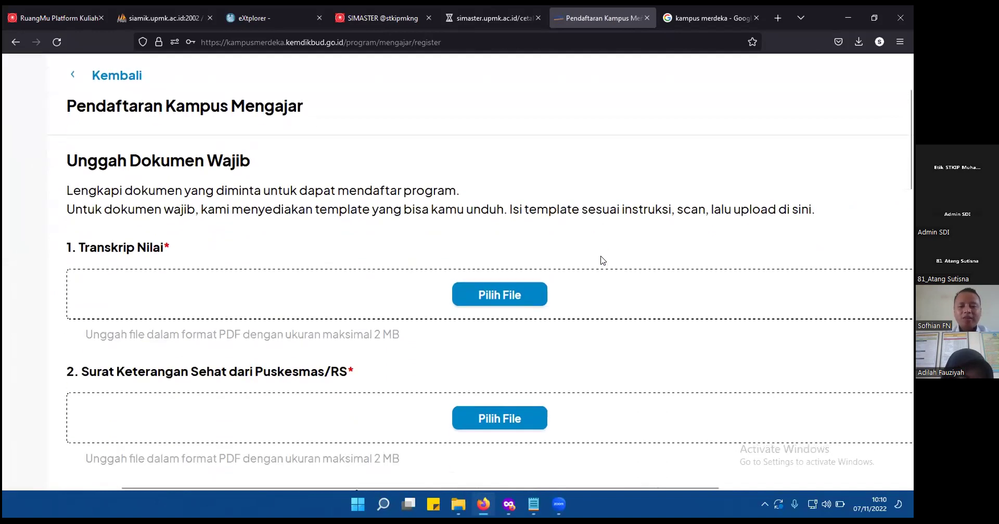
{"action": "scroll", "coordinate": [602, 261], "scroll_direction": "down", "scroll_amount": 2}
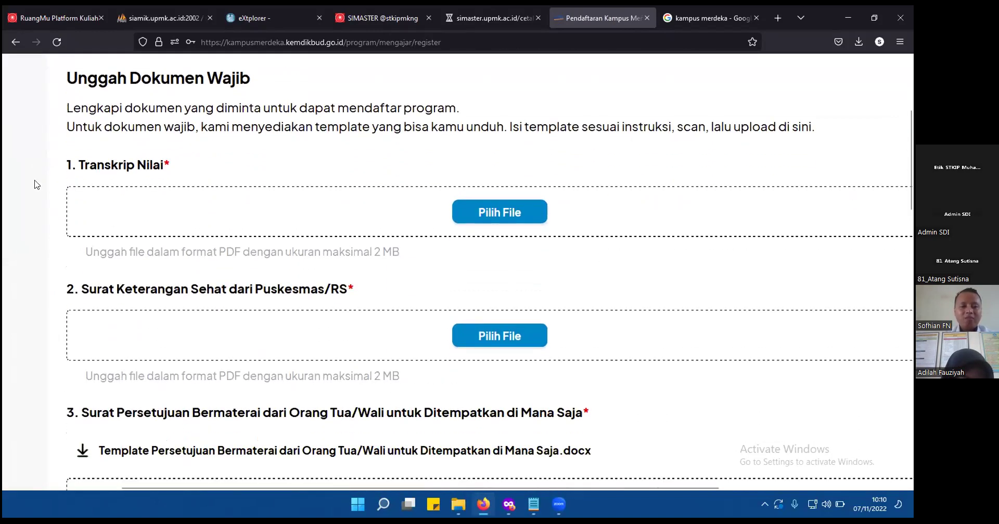
{"action": "key", "text": "ctrl+plus"}
{"action": "key", "text": "ctrl+plus"}
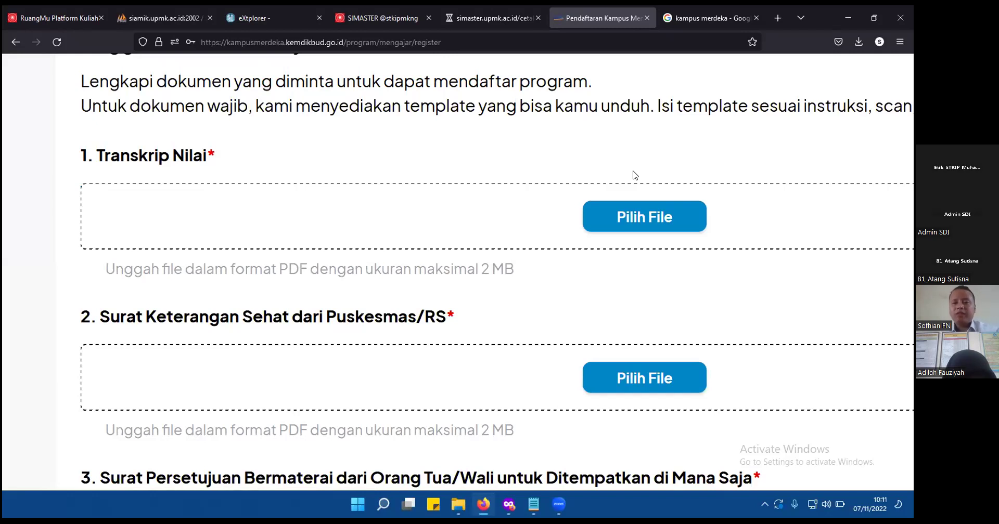
Upload CONTOH.pdf from Documents as the Transkrip Nilai and the Surat Keterangan Sehat.
{"action": "left_click", "coordinate": [649, 216]}
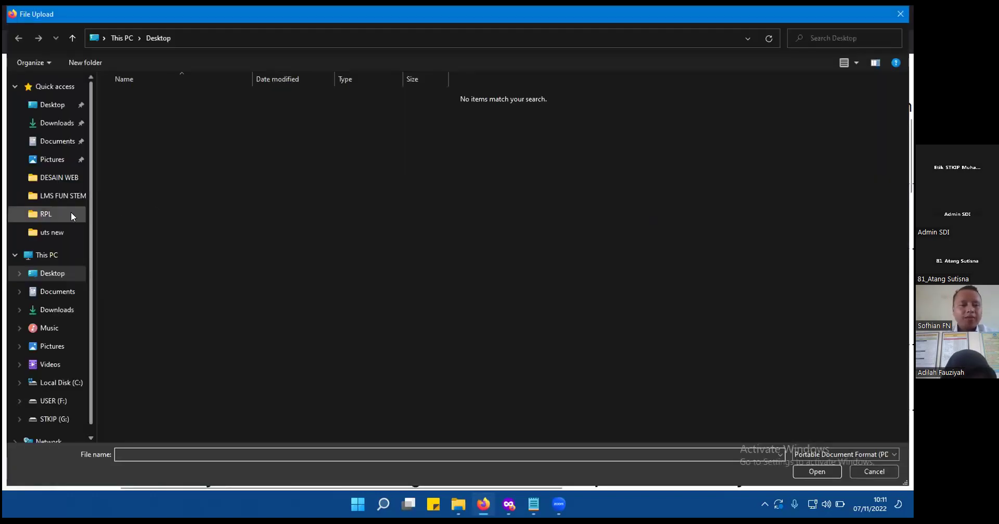
{"action": "left_click", "coordinate": [60, 293]}
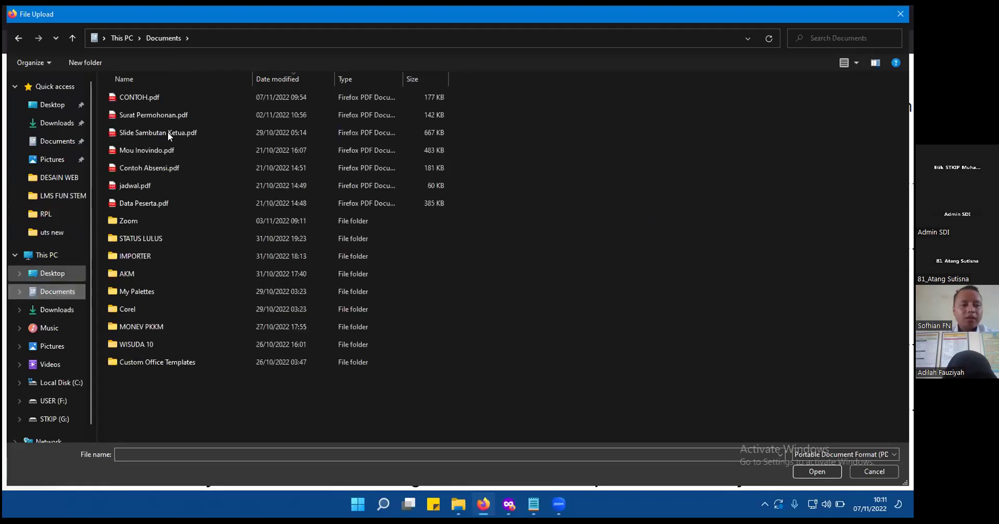
{"action": "double_click", "coordinate": [169, 97]}
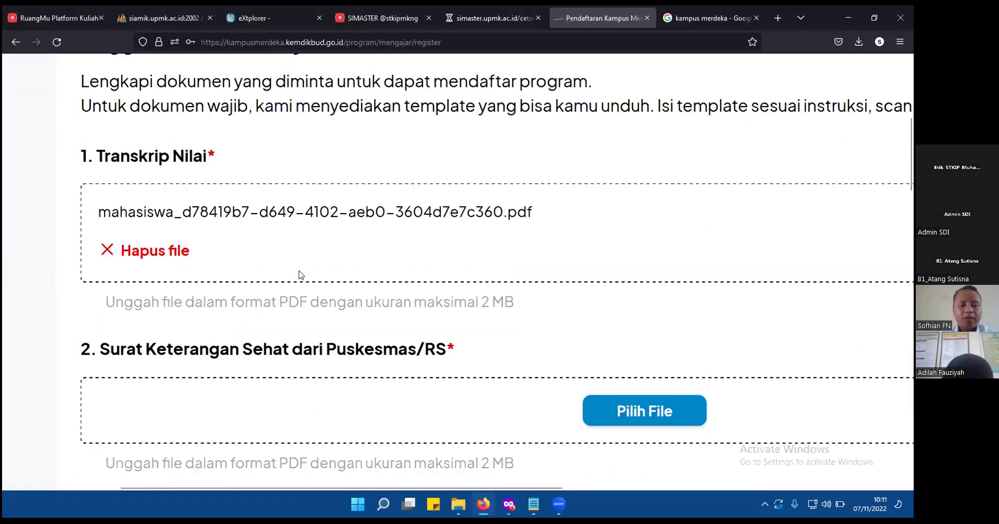
{"action": "scroll", "coordinate": [375, 321], "scroll_direction": "down", "scroll_amount": 5}
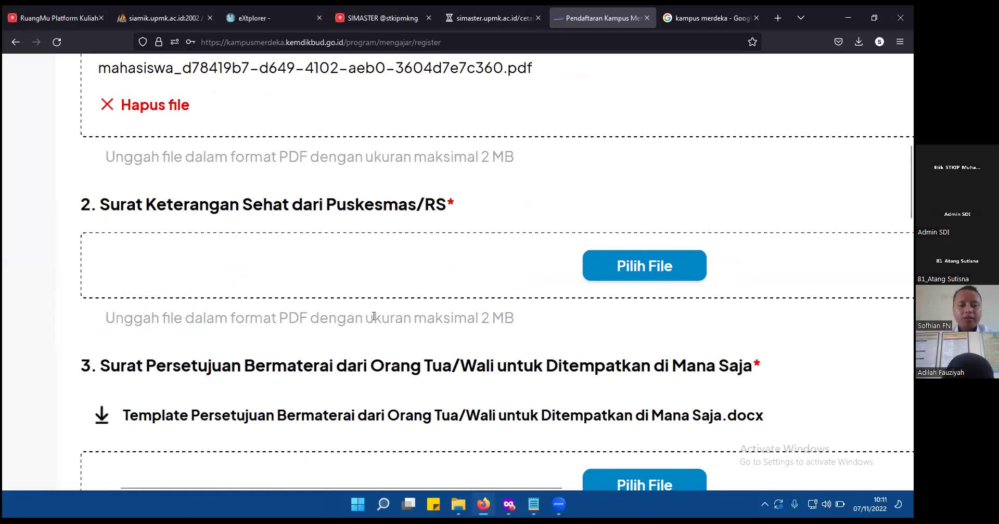
{"action": "scroll", "coordinate": [373, 316], "scroll_direction": "down", "scroll_amount": 2}
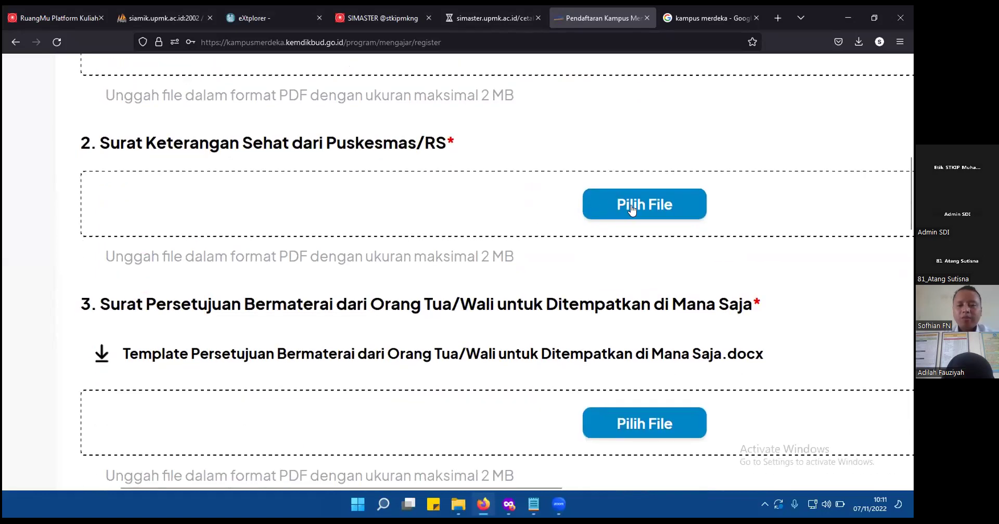
{"action": "left_click", "coordinate": [632, 209]}
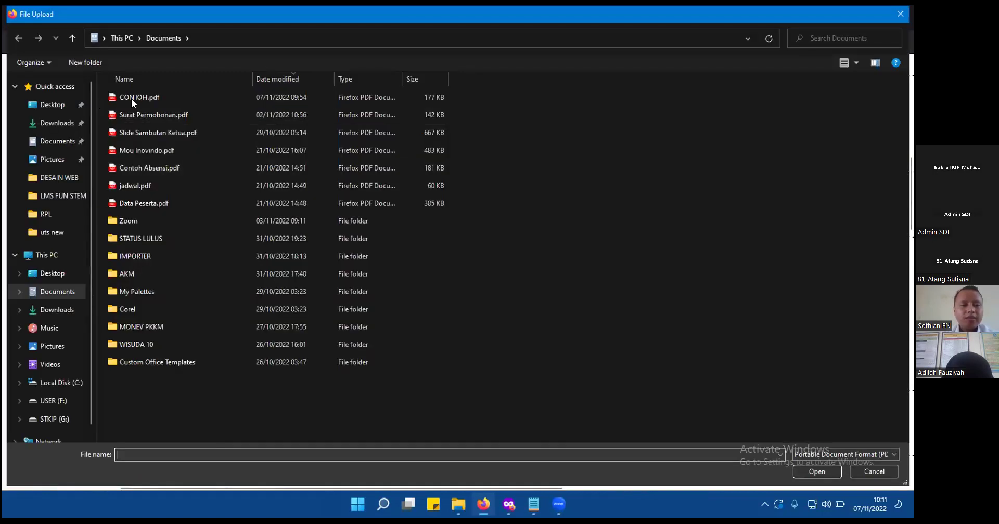
{"action": "double_click", "coordinate": [136, 98]}
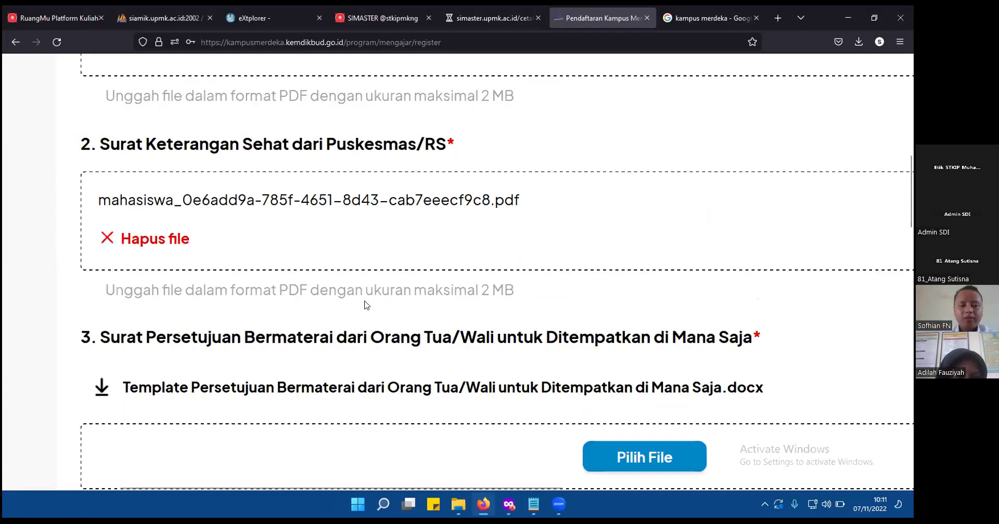
{"action": "scroll", "coordinate": [367, 305], "scroll_direction": "down", "scroll_amount": 6}
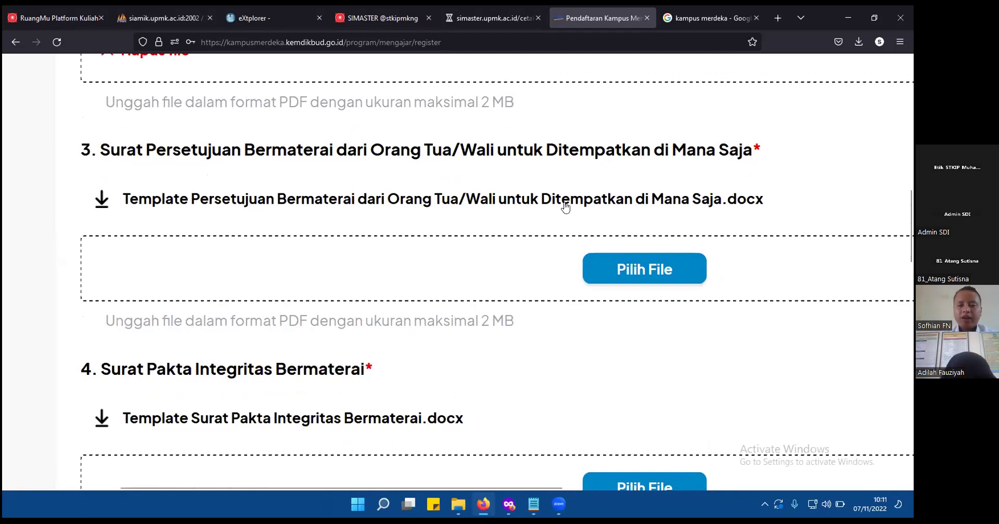
Upload CONTOH.pdf as the Surat Persetujuan and the Surat Pakta Integritas Bermaterai.
{"action": "left_click", "coordinate": [646, 280]}
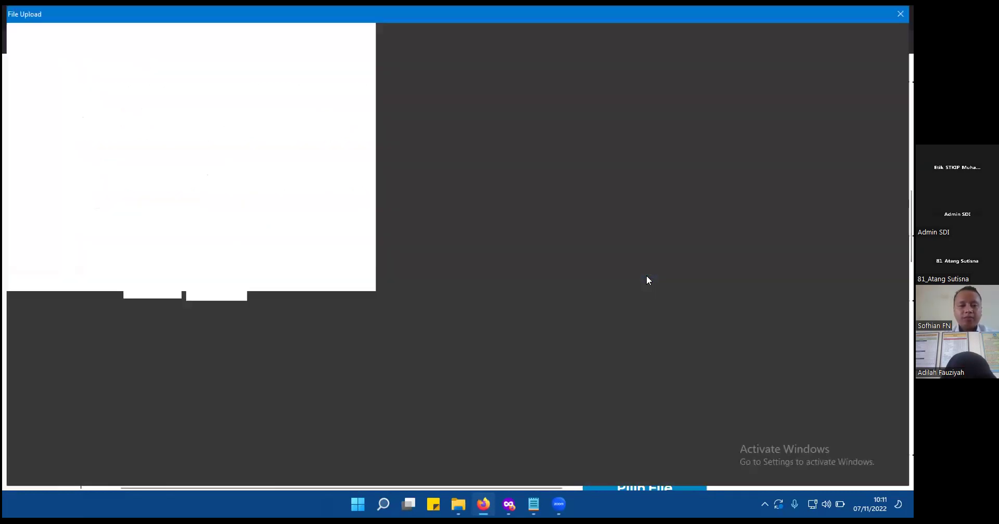
{"action": "double_click", "coordinate": [189, 104]}
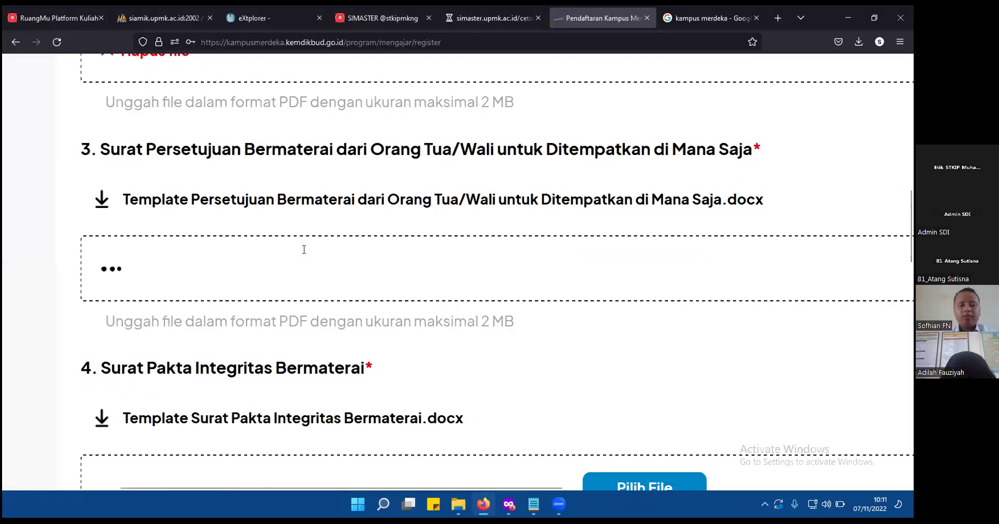
{"action": "scroll", "coordinate": [342, 319], "scroll_direction": "down", "scroll_amount": 5}
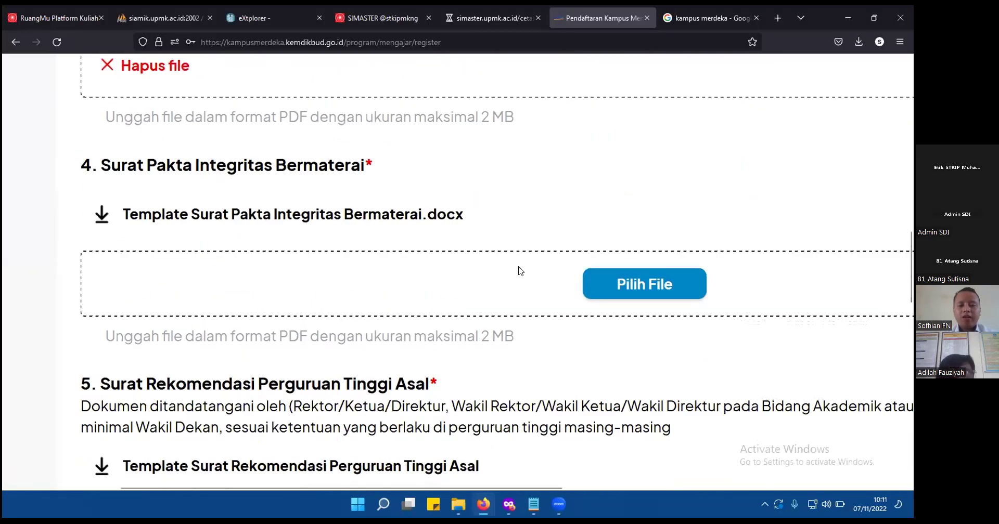
{"action": "left_click", "coordinate": [616, 282]}
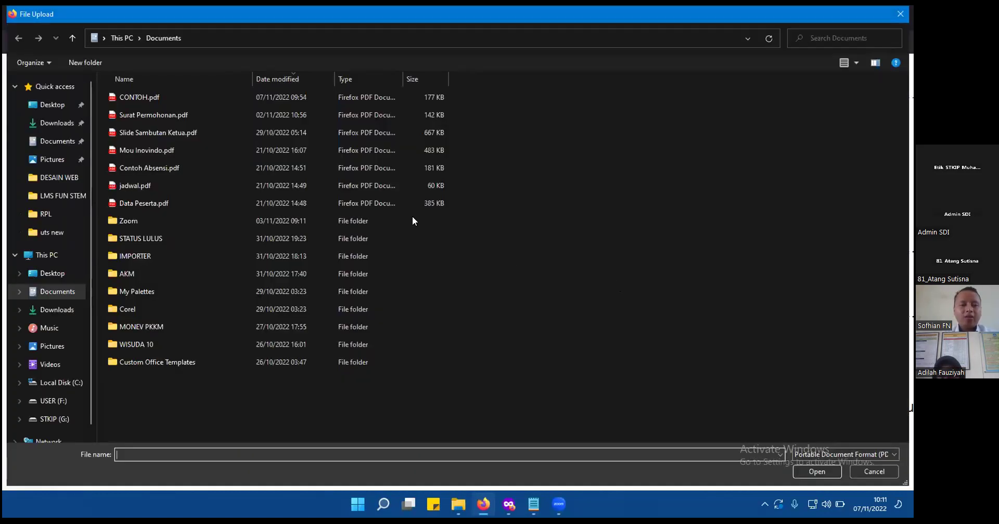
{"action": "left_click", "coordinate": [155, 97]}
{"action": "double_click", "coordinate": [155, 97]}
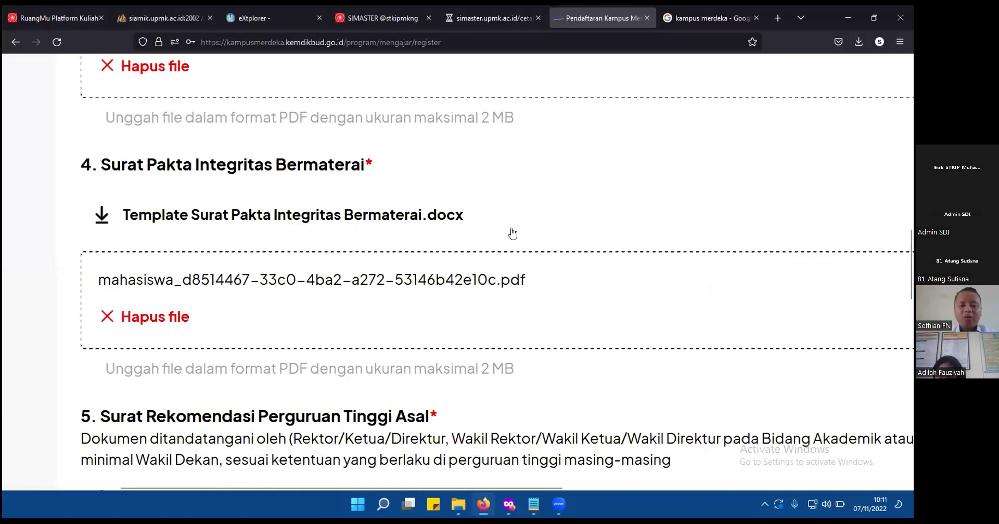
{"action": "scroll", "coordinate": [512, 233], "scroll_direction": "down", "scroll_amount": 3}
{"action": "scroll", "coordinate": [512, 233], "scroll_direction": "down", "scroll_amount": 3}
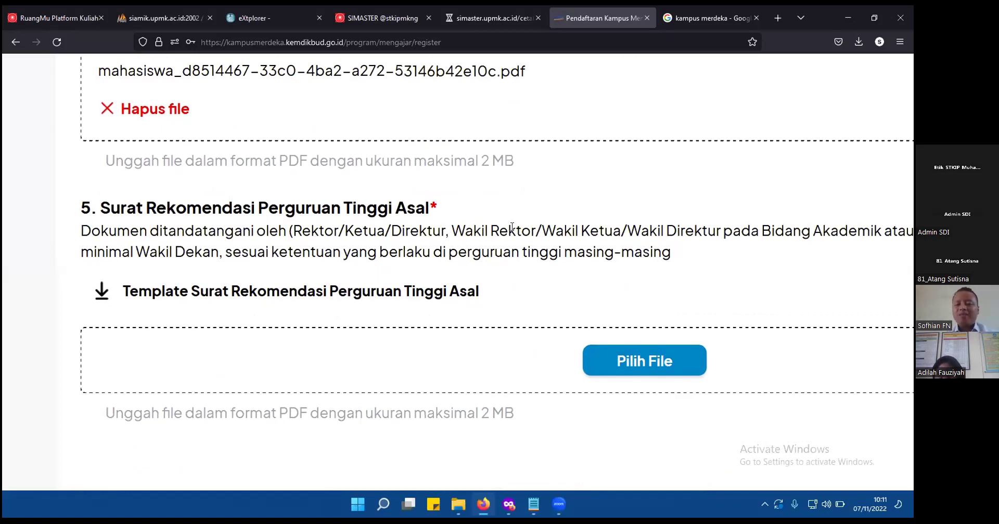
Upload CONTOH.pdf as the Surat Rekomendasi Perguruan Tinggi Asal.
{"action": "scroll", "coordinate": [535, 260], "scroll_direction": "down", "scroll_amount": 2}
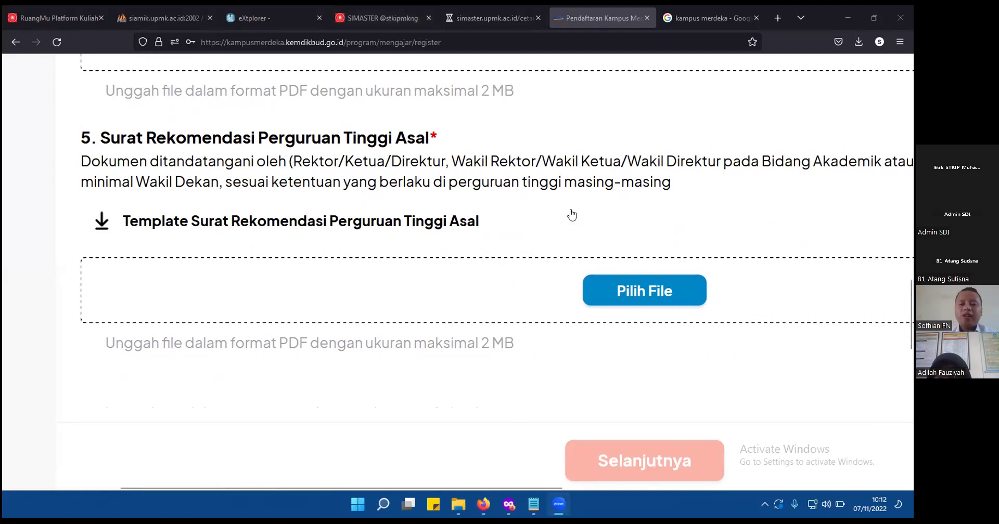
{"action": "scroll", "coordinate": [571, 214], "scroll_direction": "down", "scroll_amount": 2}
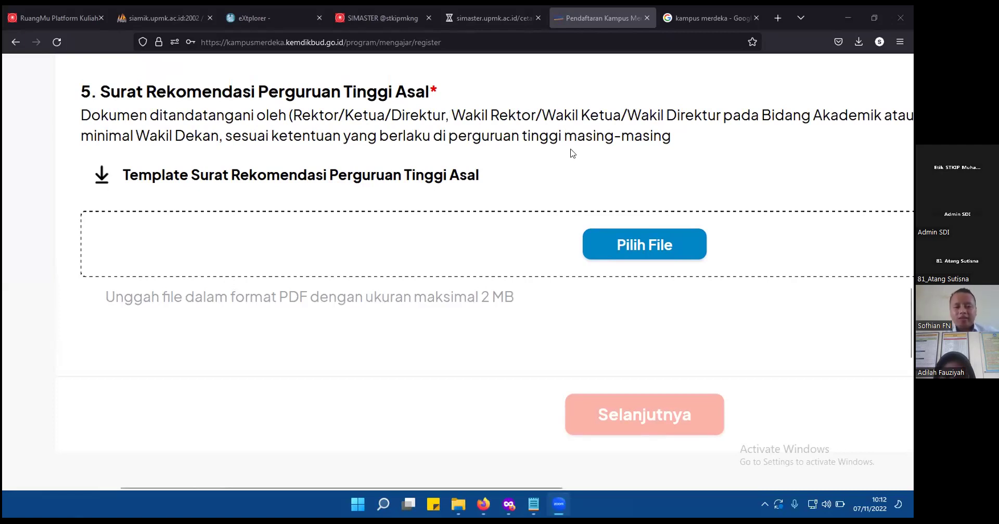
{"action": "left_click", "coordinate": [679, 244]}
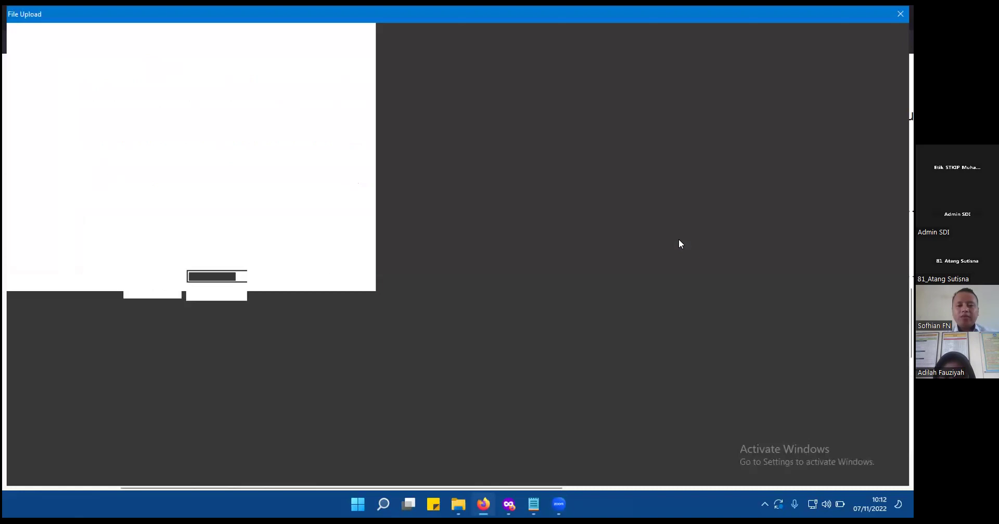
{"action": "left_click", "coordinate": [196, 98]}
{"action": "double_click", "coordinate": [195, 97]}
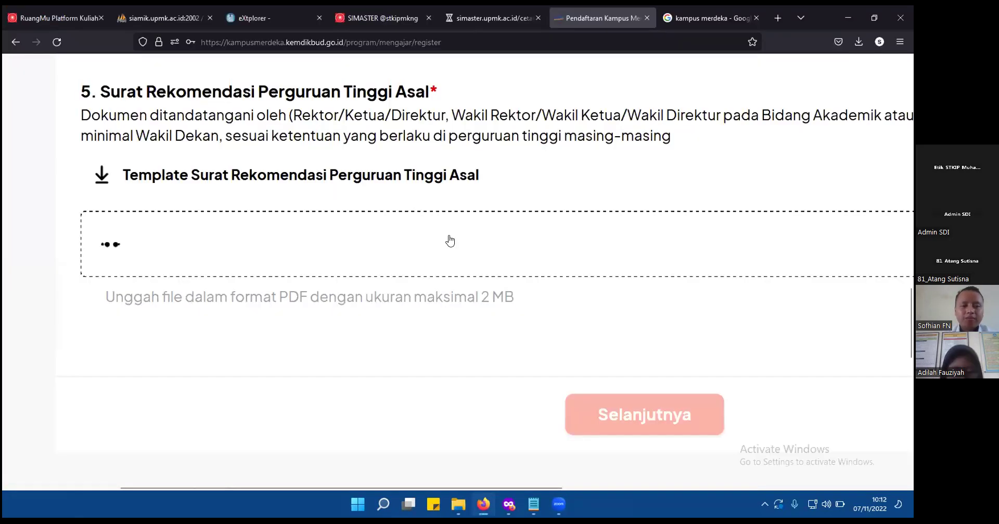
{"action": "scroll", "coordinate": [457, 380], "scroll_direction": "down", "scroll_amount": 2}
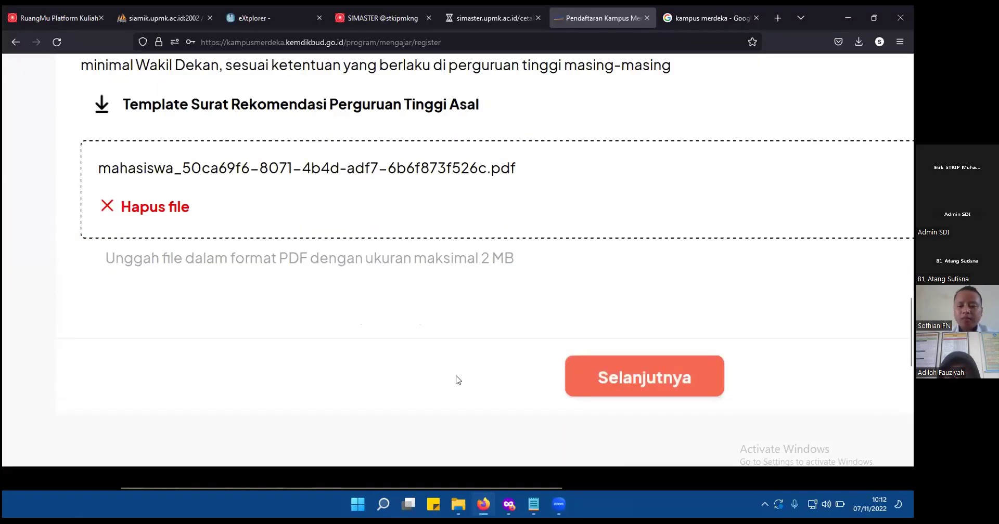
Submit the required documents and advance to step 2/7, Unggah Dokumen Pendukung.
{"action": "left_click", "coordinate": [619, 384]}
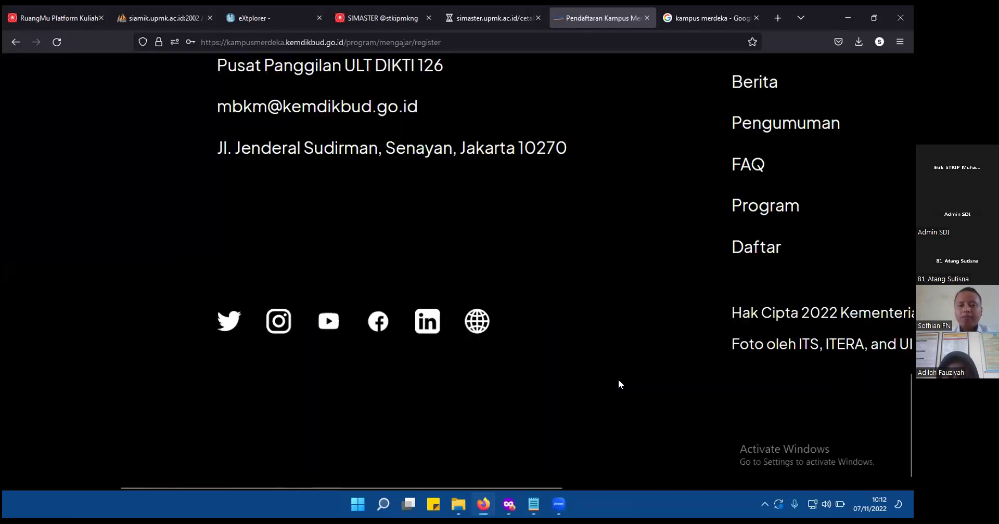
{"action": "scroll", "coordinate": [513, 275], "scroll_direction": "up", "scroll_amount": 8}
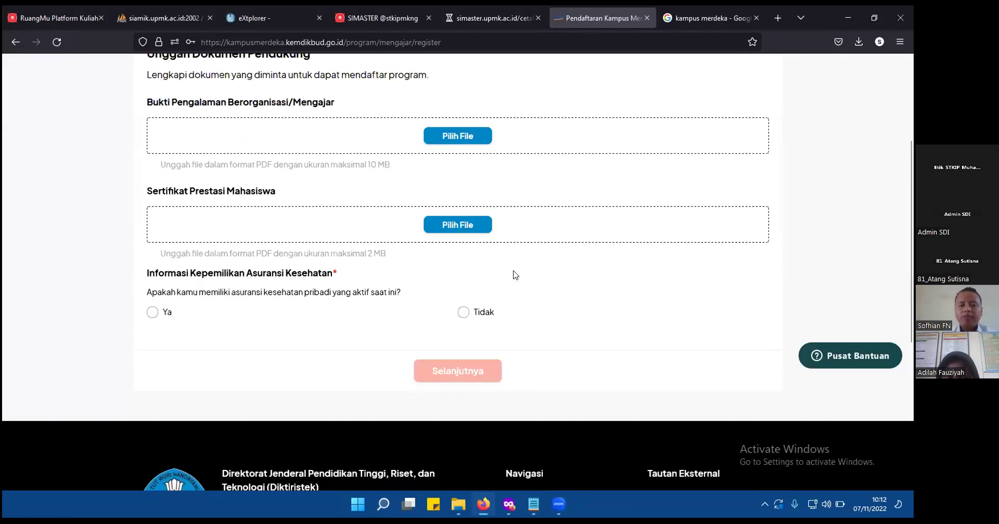
{"action": "scroll", "coordinate": [384, 271], "scroll_direction": "up", "scroll_amount": 3}
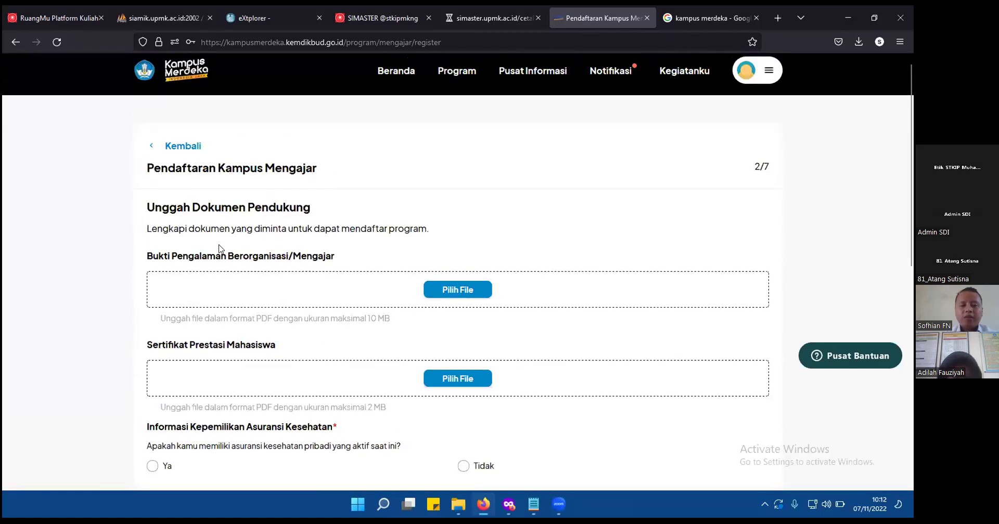
Select Tidak under Asuransi Kesehatan and continue with Selanjutnya.
{"action": "scroll", "coordinate": [218, 248], "scroll_direction": "up", "scroll_amount": 4}
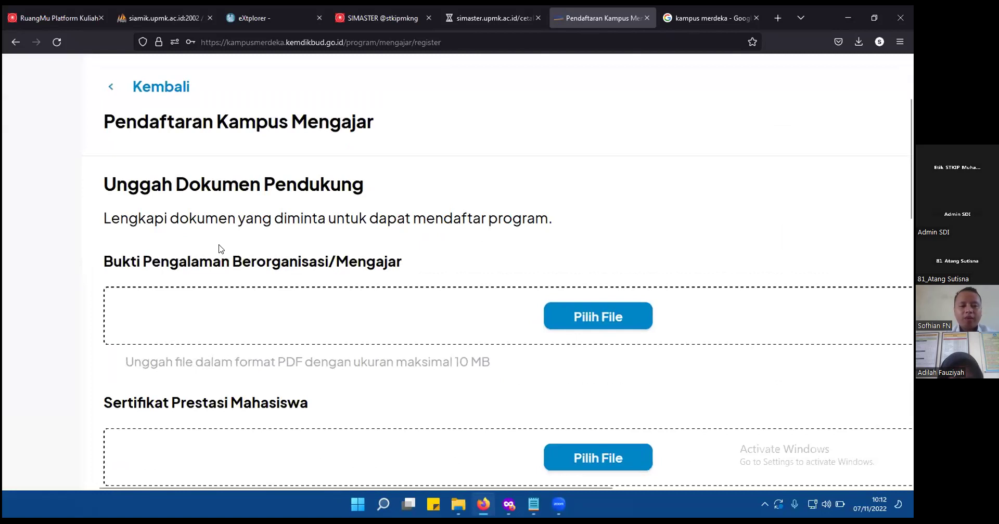
{"action": "scroll", "coordinate": [218, 248], "scroll_direction": "down", "scroll_amount": 2}
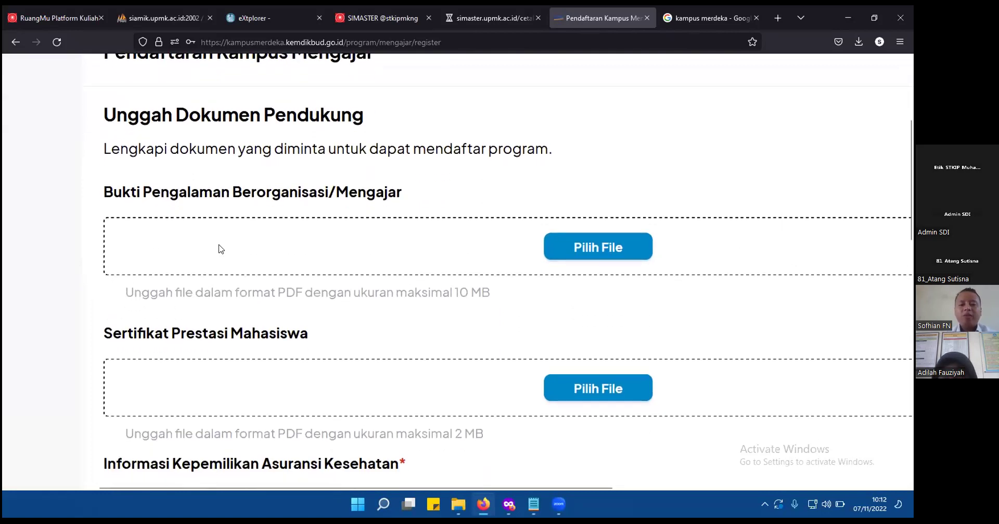
{"action": "scroll", "coordinate": [218, 249], "scroll_direction": "down", "scroll_amount": 1}
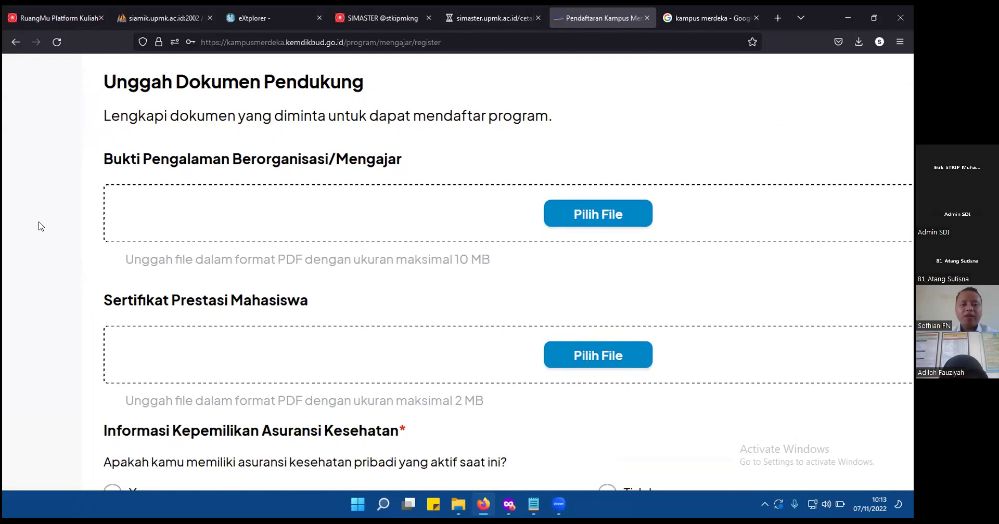
{"action": "scroll", "coordinate": [40, 225], "scroll_direction": "down", "scroll_amount": 2}
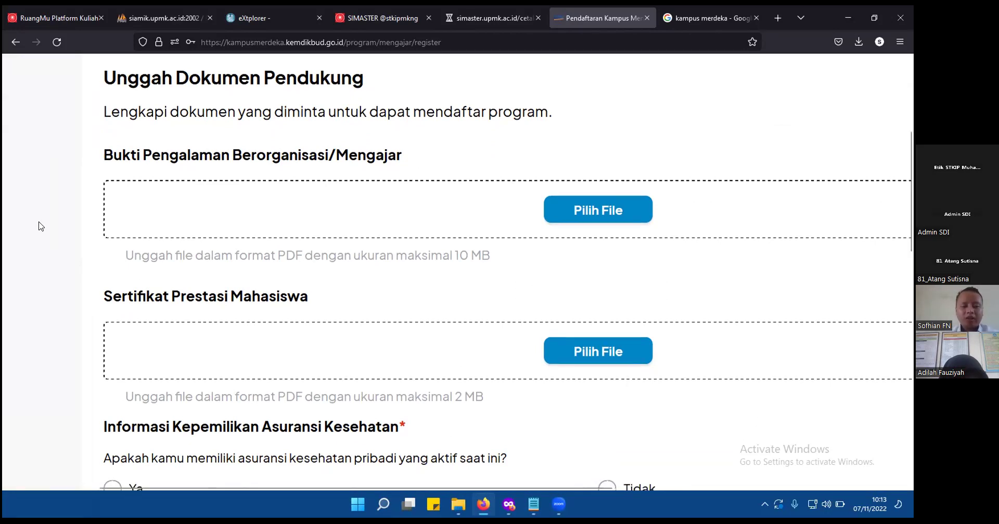
{"action": "scroll", "coordinate": [383, 253], "scroll_direction": "down", "scroll_amount": 2}
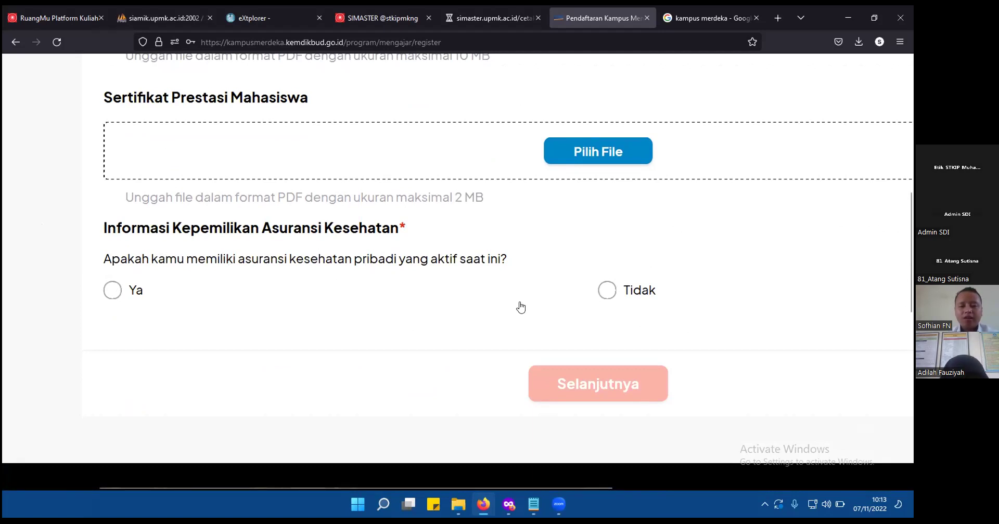
{"action": "left_click", "coordinate": [603, 297]}
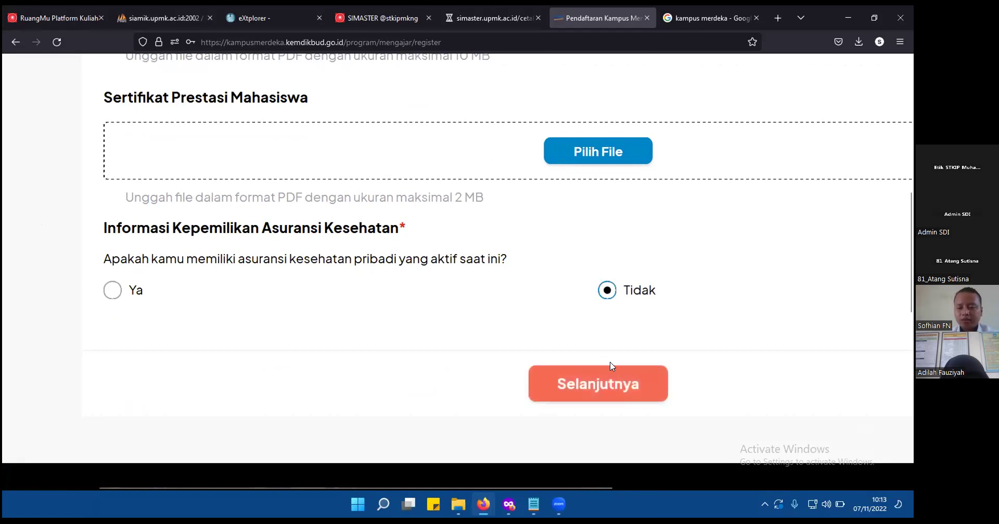
{"action": "left_click", "coordinate": [635, 385]}
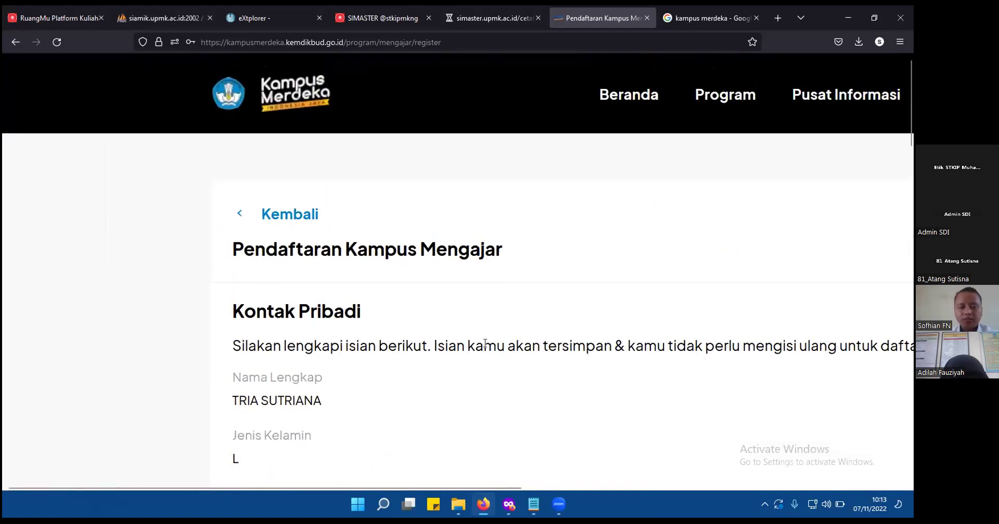
{"action": "scroll", "coordinate": [484, 344], "scroll_direction": "down", "scroll_amount": 2}
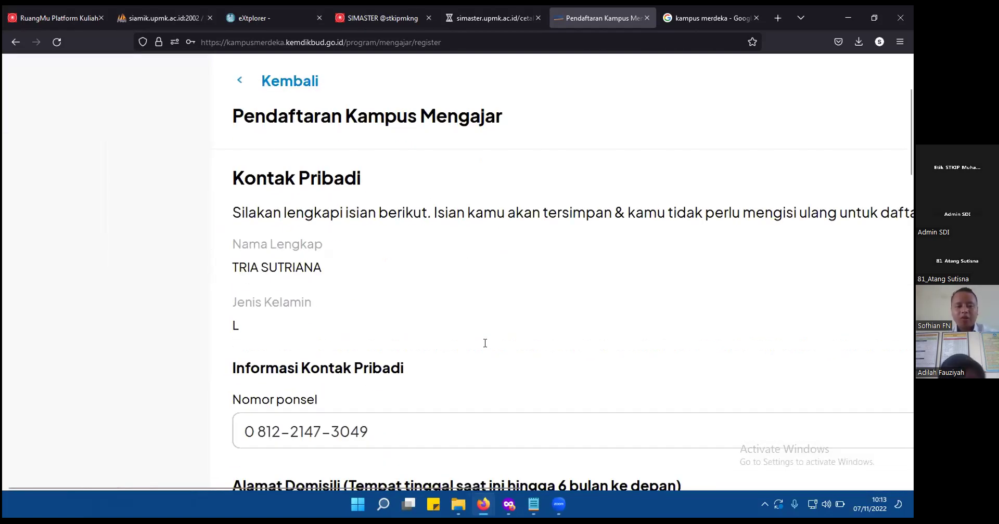
{"action": "scroll", "coordinate": [484, 343], "scroll_direction": "down", "scroll_amount": 1}
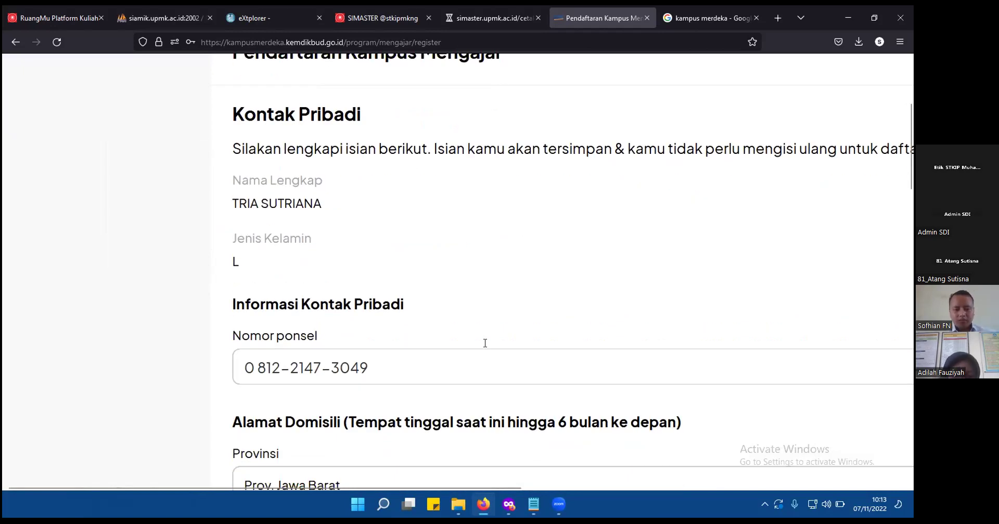
{"action": "scroll", "coordinate": [484, 344], "scroll_direction": "down", "scroll_amount": 1}
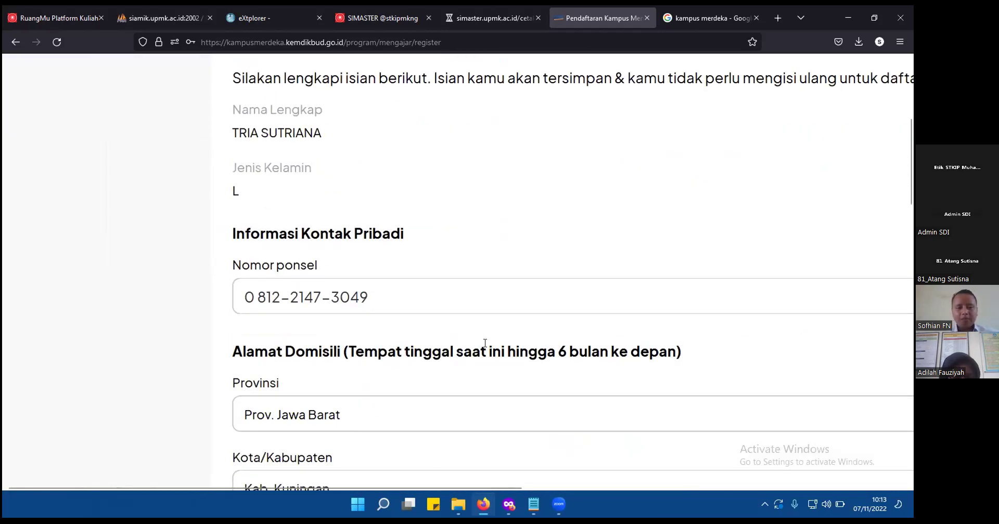
{"action": "scroll", "coordinate": [484, 343], "scroll_direction": "down", "scroll_amount": 1}
{"action": "scroll", "coordinate": [486, 345], "scroll_direction": "down", "scroll_amount": 1}
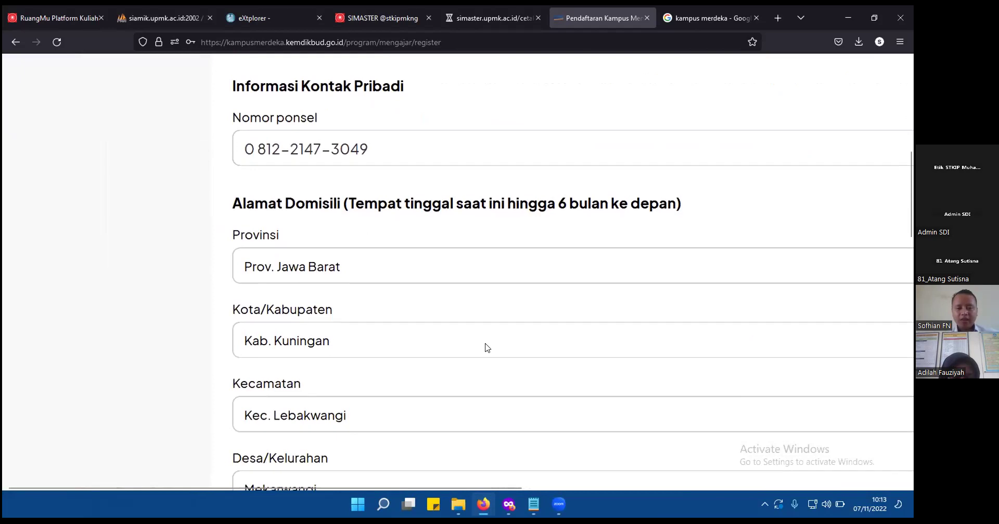
{"action": "scroll", "coordinate": [485, 347], "scroll_direction": "down", "scroll_amount": 1}
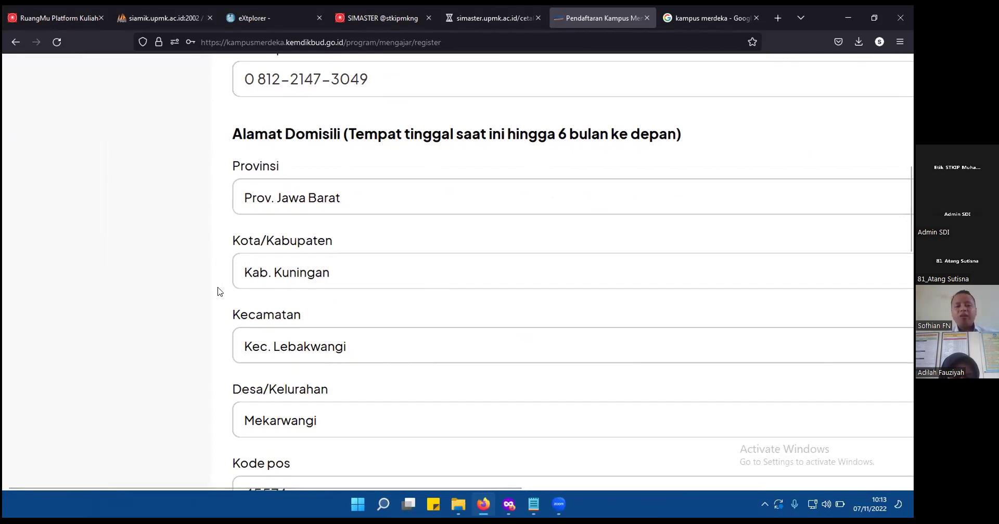
{"action": "scroll", "coordinate": [217, 291], "scroll_direction": "down", "scroll_amount": 3}
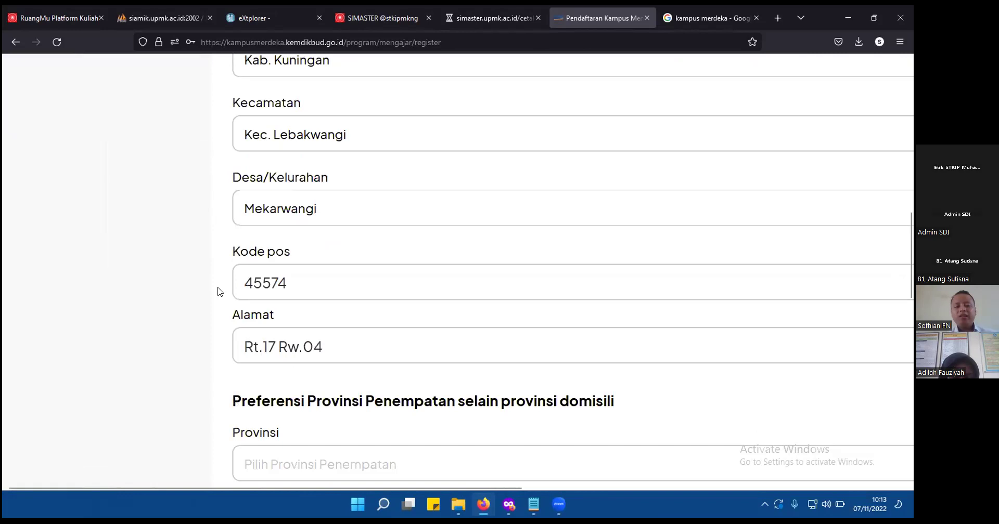
{"action": "scroll", "coordinate": [217, 292], "scroll_direction": "down", "scroll_amount": 1}
{"action": "scroll", "coordinate": [217, 291], "scroll_direction": "down", "scroll_amount": 3}
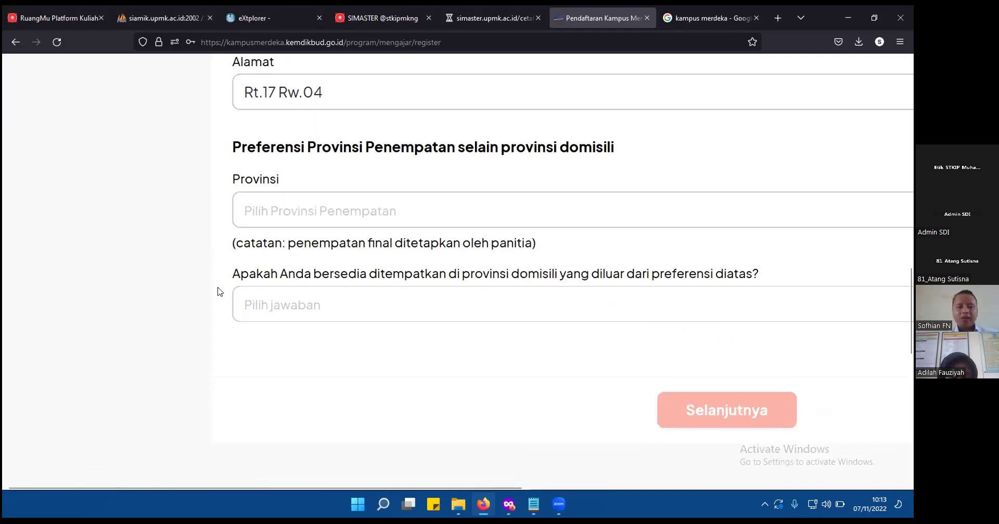
{"action": "scroll", "coordinate": [217, 292], "scroll_direction": "down", "scroll_amount": 1}
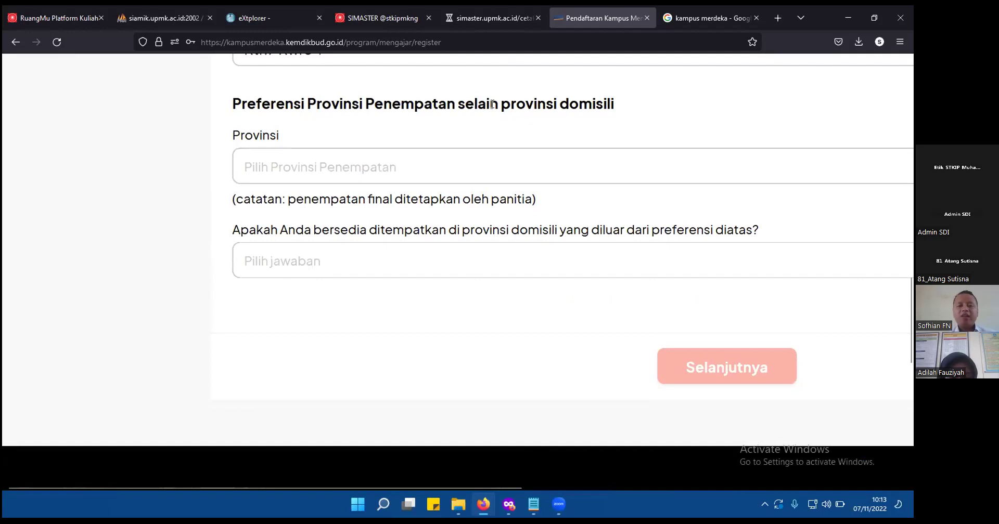
{"action": "scroll", "coordinate": [491, 104], "scroll_direction": "right", "scroll_amount": 3}
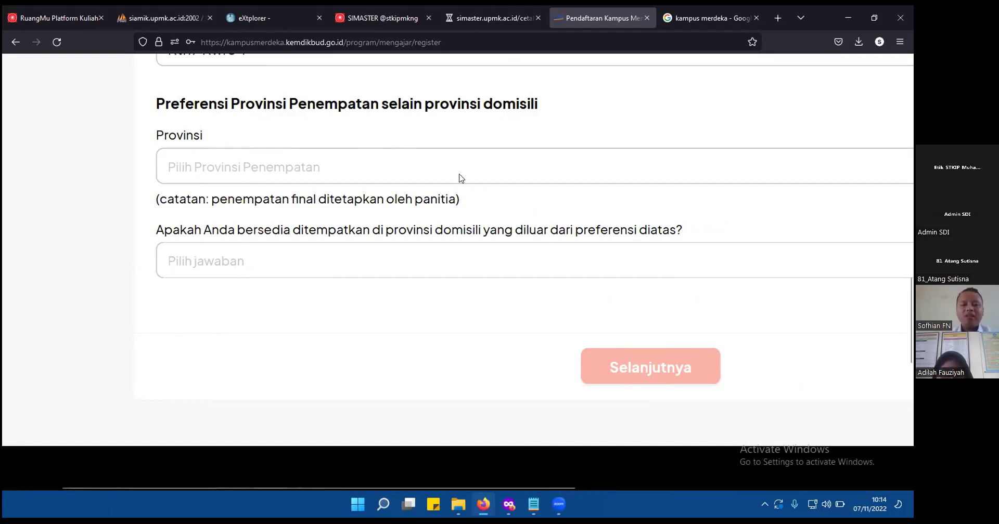
{"action": "scroll", "coordinate": [459, 178], "scroll_direction": "down", "scroll_amount": 2}
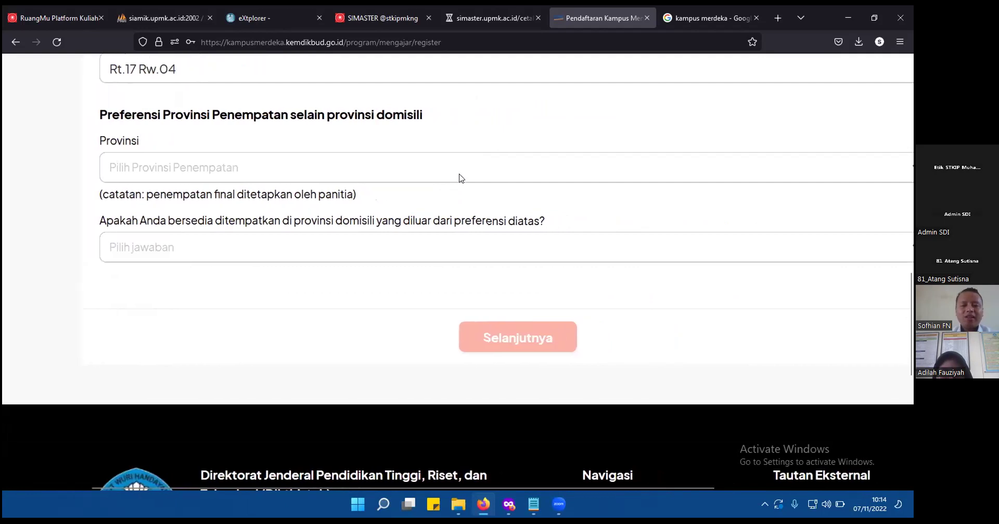
Choose Prov. D.K.I. Jakarta as placement province, answer Yes to other placements, then continue.
{"action": "left_click", "coordinate": [421, 171]}
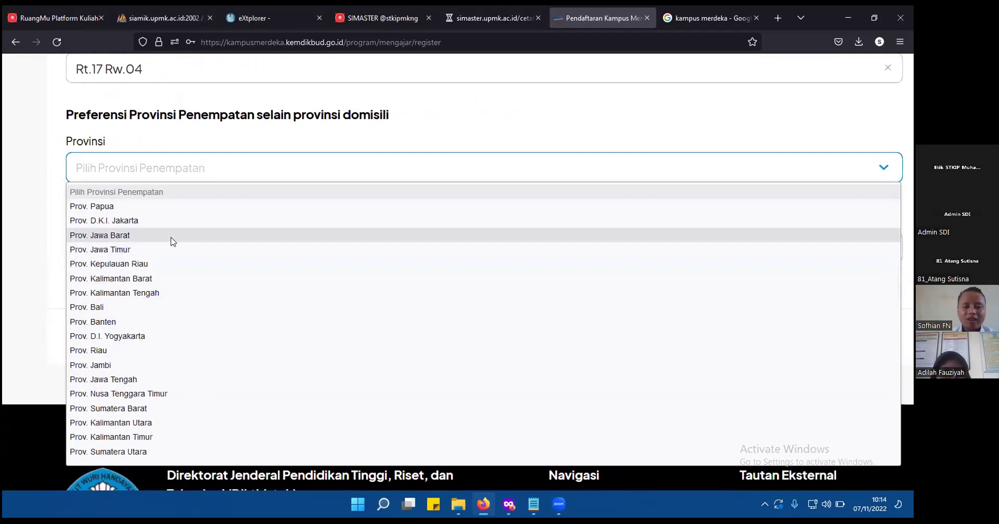
{"action": "left_click", "coordinate": [146, 220]}
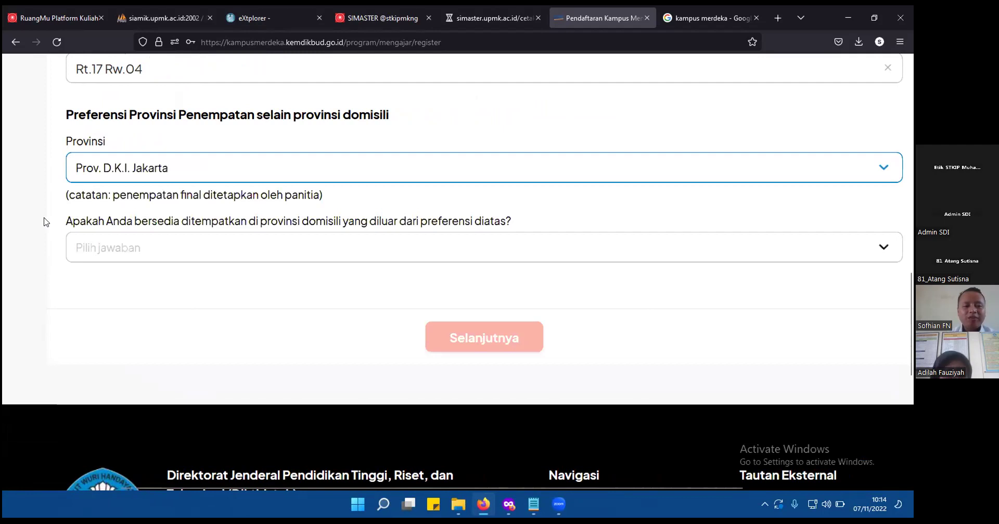
{"action": "scroll", "coordinate": [46, 222], "scroll_direction": "up", "scroll_amount": 2}
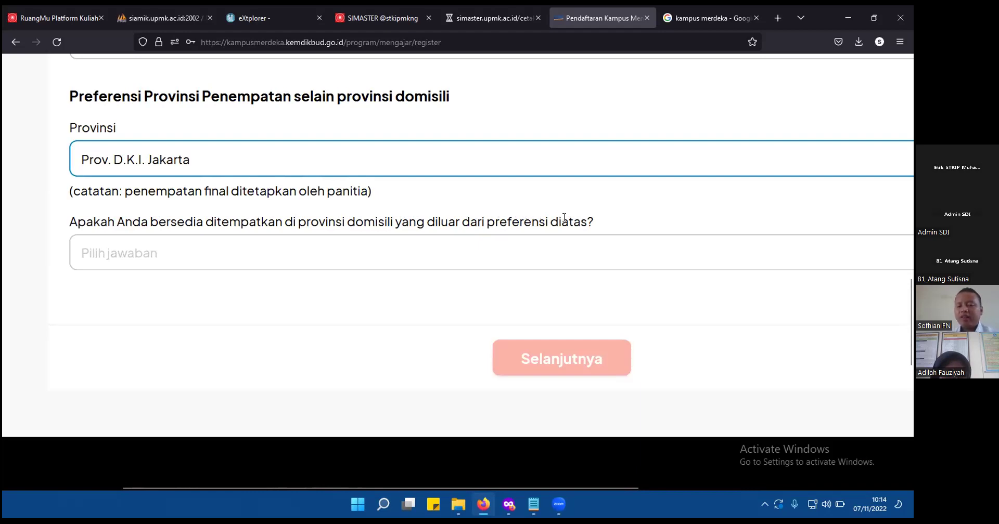
{"action": "left_click", "coordinate": [520, 254]}
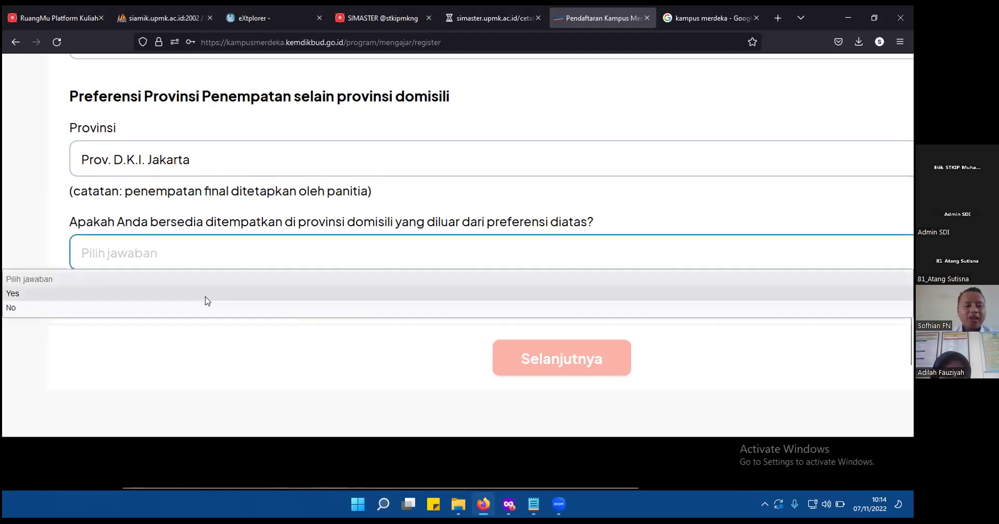
{"action": "left_click", "coordinate": [17, 298]}
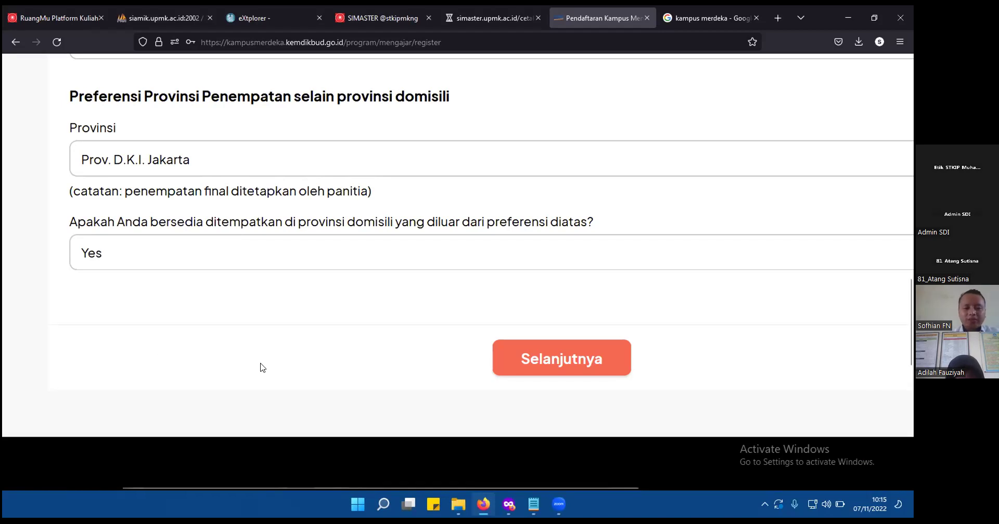
{"action": "left_click", "coordinate": [568, 358]}
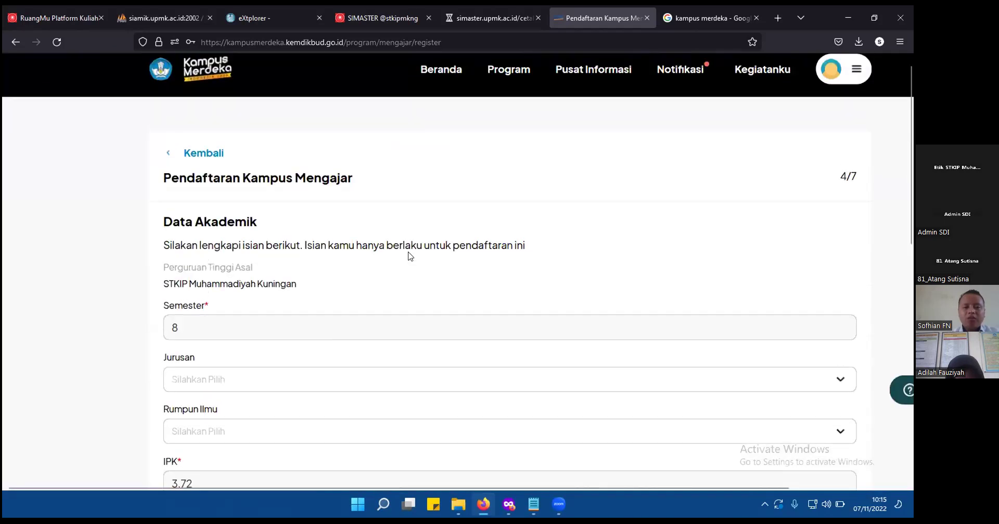
Choose Kependidikan for Jurusan and Humaniora for Rumpun Ilmu in Data Akademik.
{"action": "scroll", "coordinate": [409, 256], "scroll_direction": "down", "scroll_amount": 2}
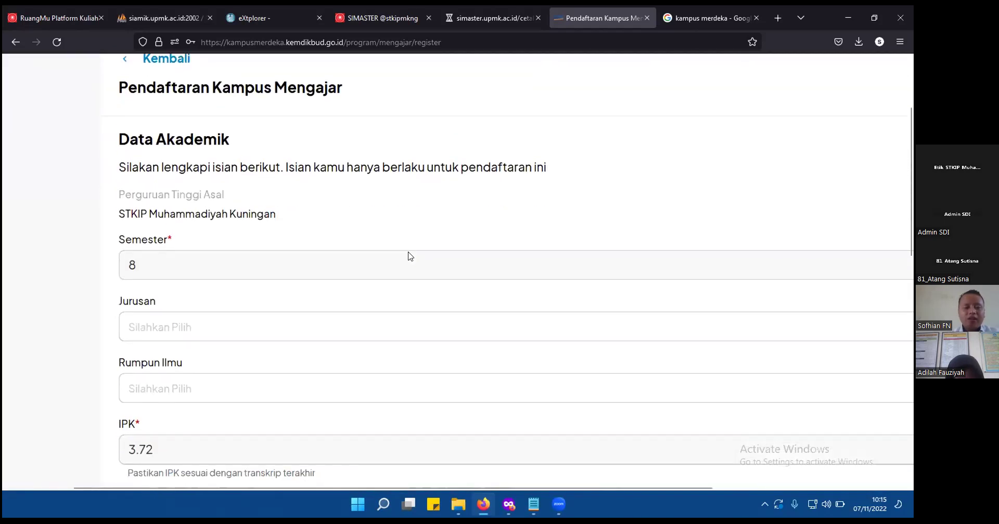
{"action": "scroll", "coordinate": [408, 256], "scroll_direction": "down", "scroll_amount": 1}
{"action": "scroll", "coordinate": [408, 256], "scroll_direction": "down", "scroll_amount": 2}
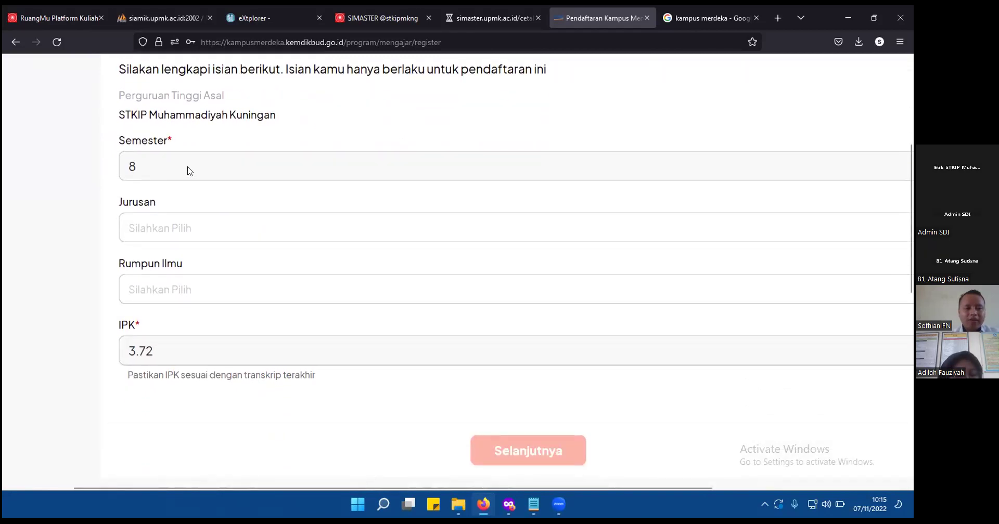
{"action": "scroll", "coordinate": [188, 171], "scroll_direction": "right", "scroll_amount": 2}
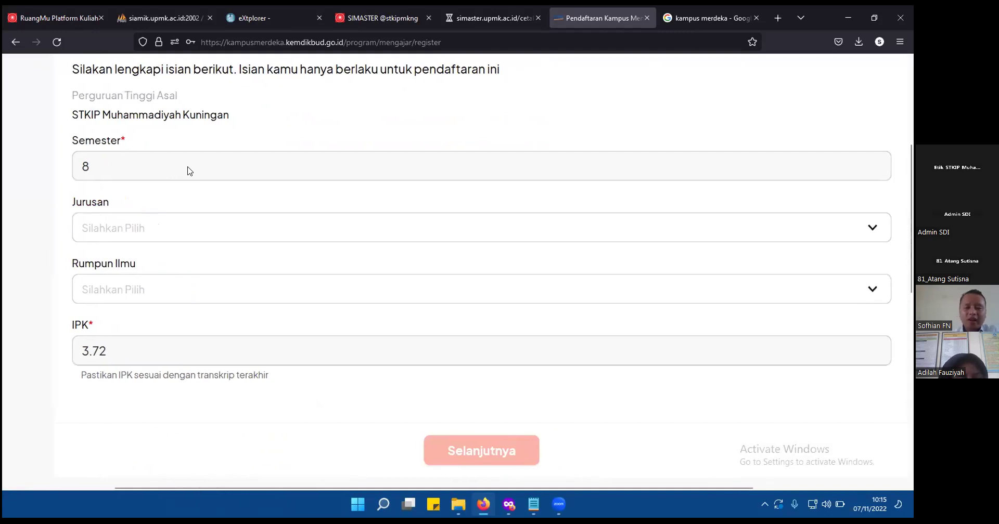
{"action": "scroll", "coordinate": [6, 177], "scroll_direction": "left", "scroll_amount": 2}
{"action": "scroll", "coordinate": [8, 178], "scroll_direction": "up", "scroll_amount": 1}
{"action": "scroll", "coordinate": [7, 177], "scroll_direction": "up", "scroll_amount": 1}
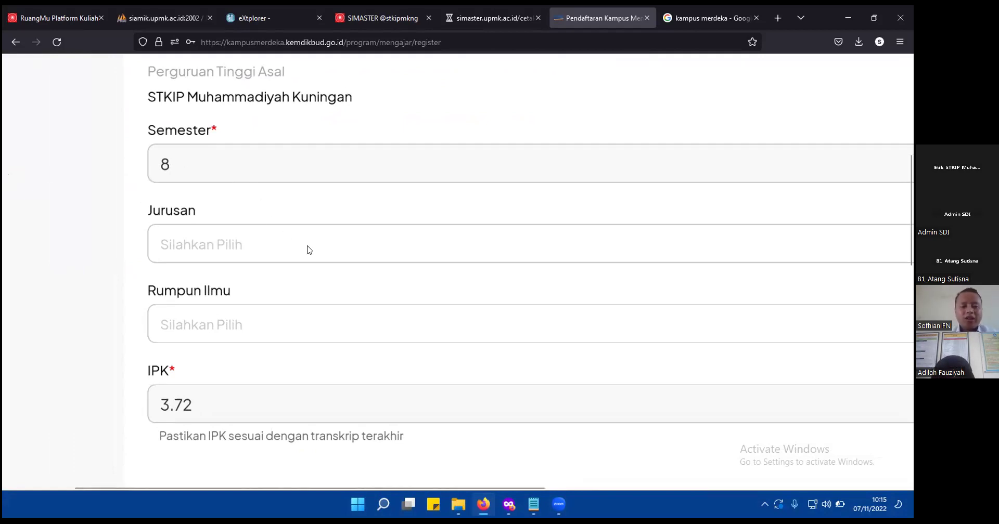
{"action": "scroll", "coordinate": [309, 250], "scroll_direction": "down", "scroll_amount": 2}
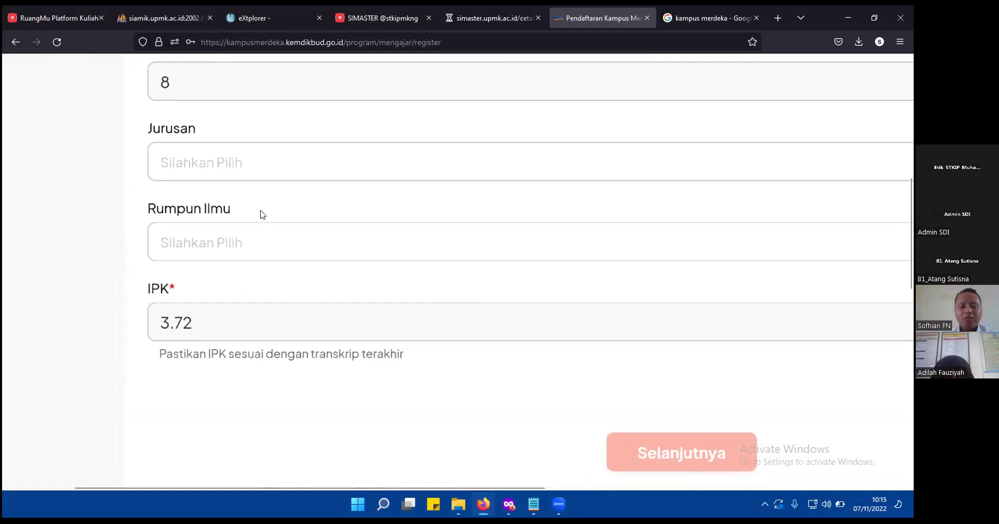
{"action": "left_click", "coordinate": [237, 163]}
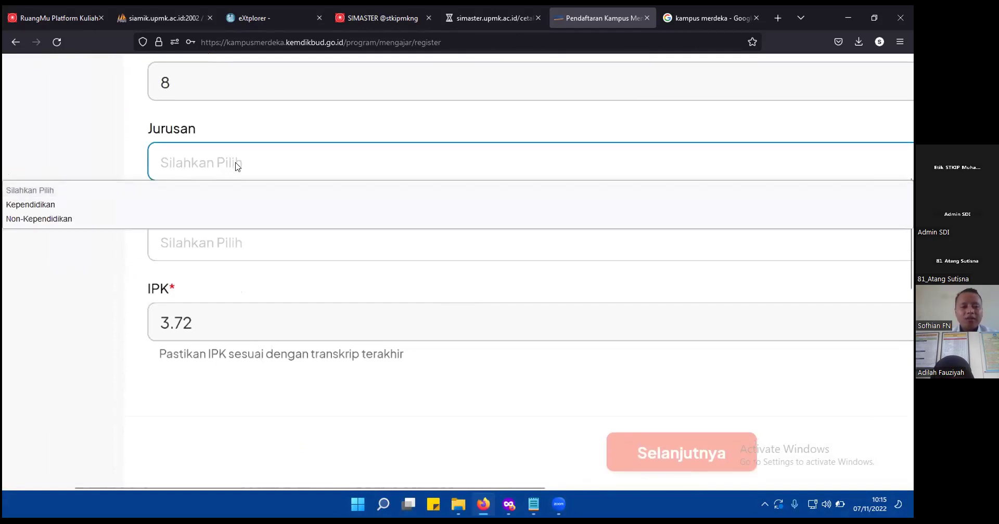
{"action": "left_click", "coordinate": [229, 205]}
{"action": "left_click", "coordinate": [276, 248]}
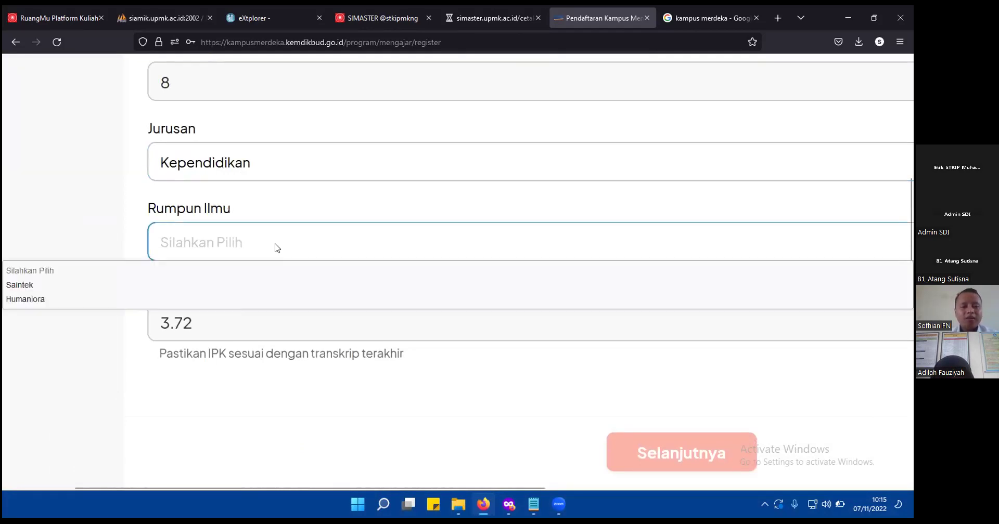
{"action": "left_click", "coordinate": [94, 301]}
Recheck both dropdowns, keeping Jurusan Kependidikan and Rumpun Ilmu Humaniora.
{"action": "scroll", "coordinate": [127, 278], "scroll_direction": "up", "scroll_amount": 4}
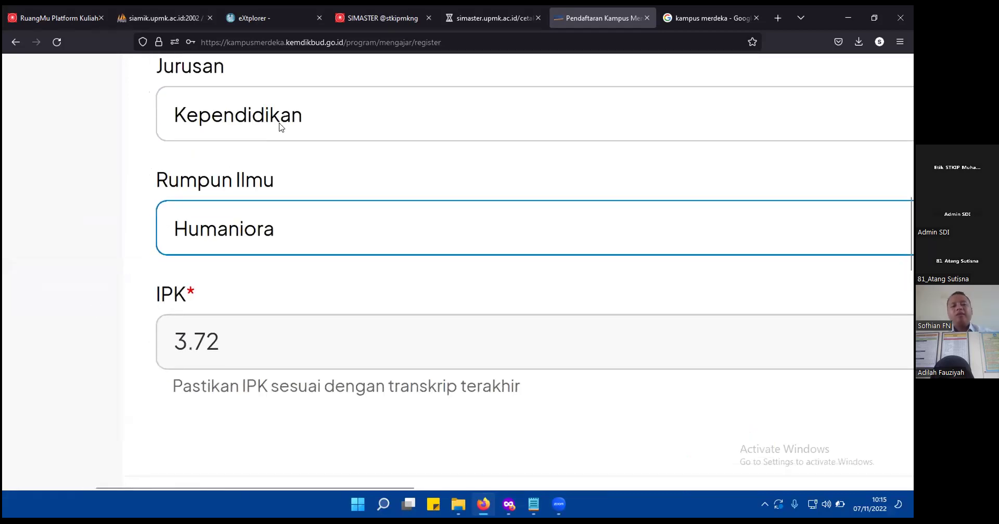
{"action": "left_click", "coordinate": [306, 119]}
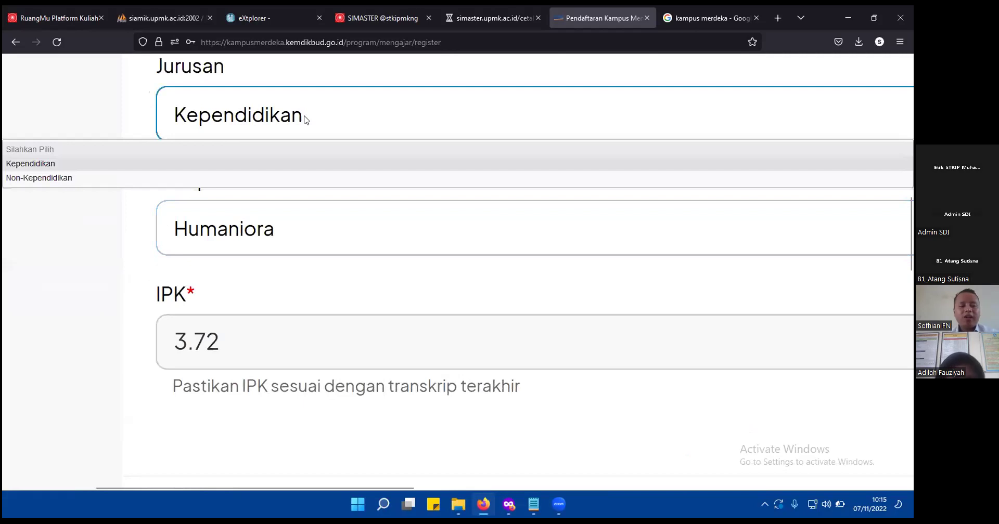
{"action": "left_click", "coordinate": [306, 120]}
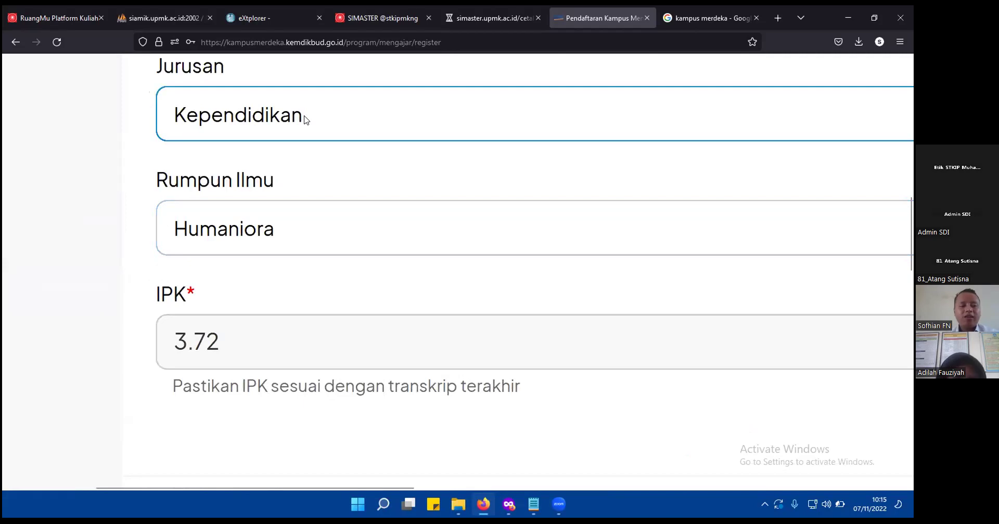
{"action": "left_click", "coordinate": [318, 235]}
{"action": "left_click", "coordinate": [315, 234]}
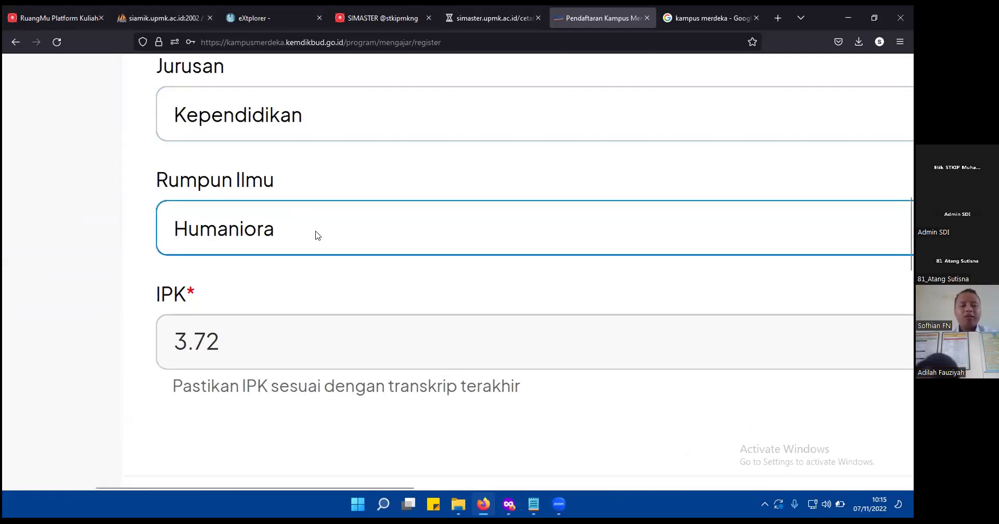
{"action": "left_click", "coordinate": [85, 259]}
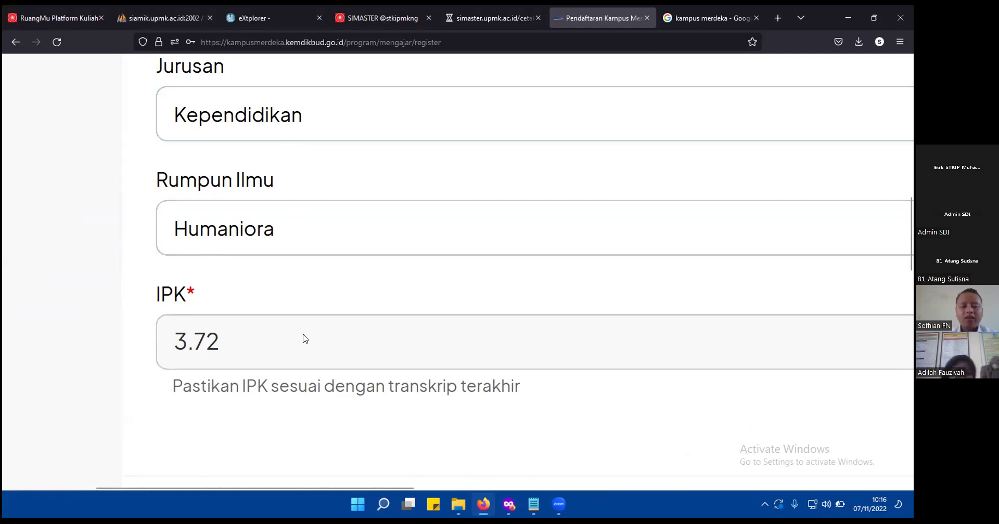
{"action": "scroll", "coordinate": [304, 338], "scroll_direction": "down", "scroll_amount": 2, "text": "ctrl"}
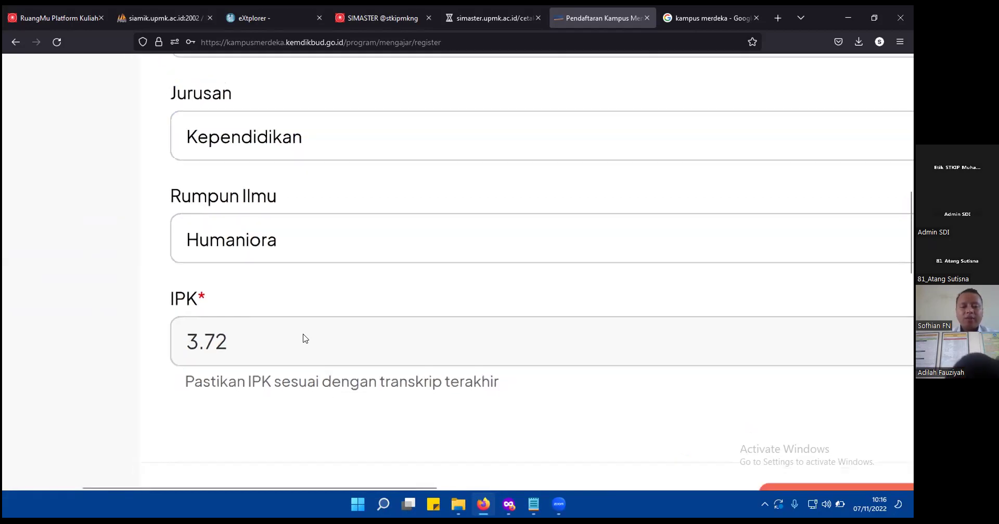
{"action": "scroll", "coordinate": [457, 364], "scroll_direction": "down", "scroll_amount": 3}
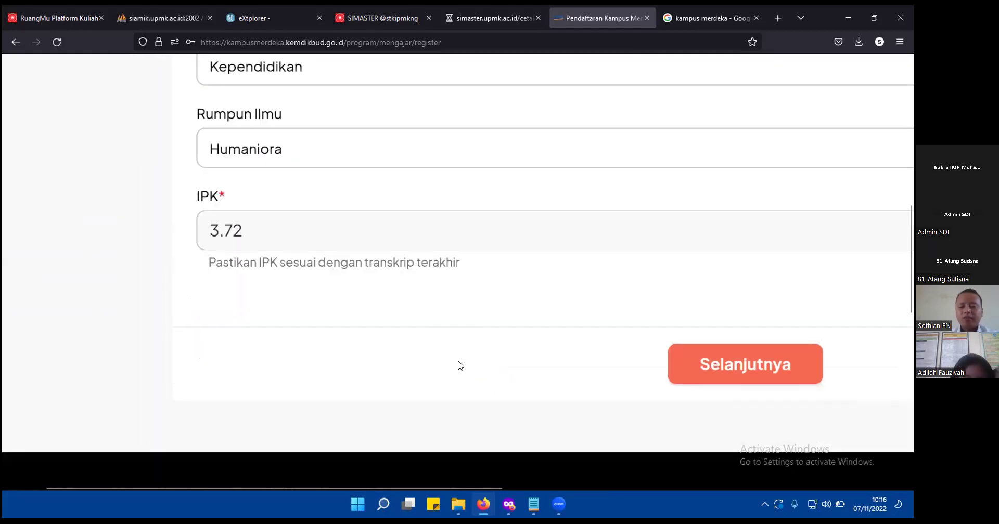